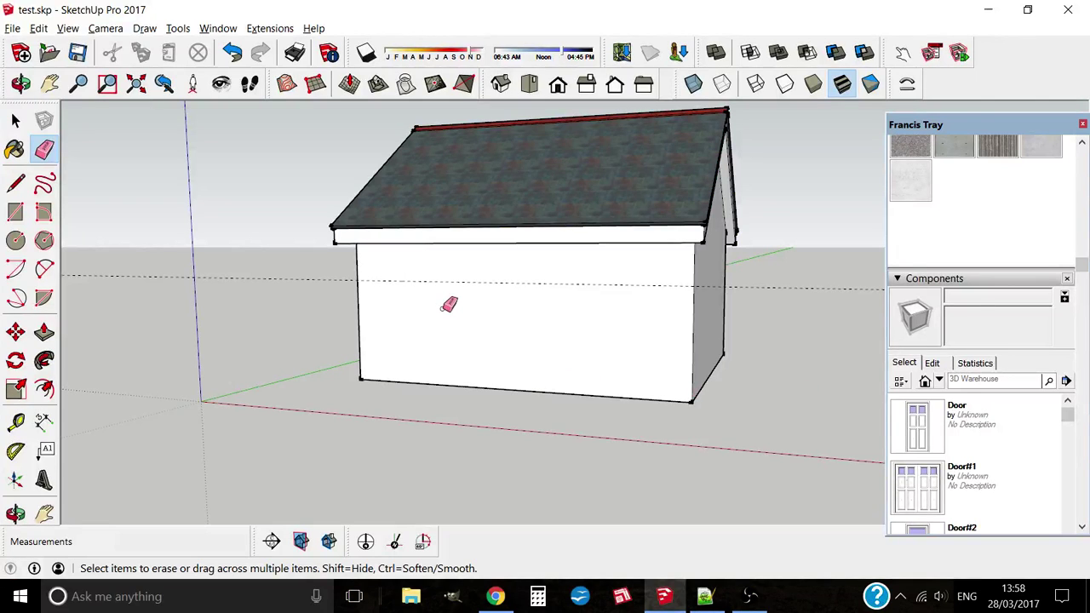
Start a new DoorPlus door with default dimensions and a plain leaf
{"action": "left_click", "coordinate": [270, 28]}
{"action": "mouse_move", "coordinate": [287, 208]}
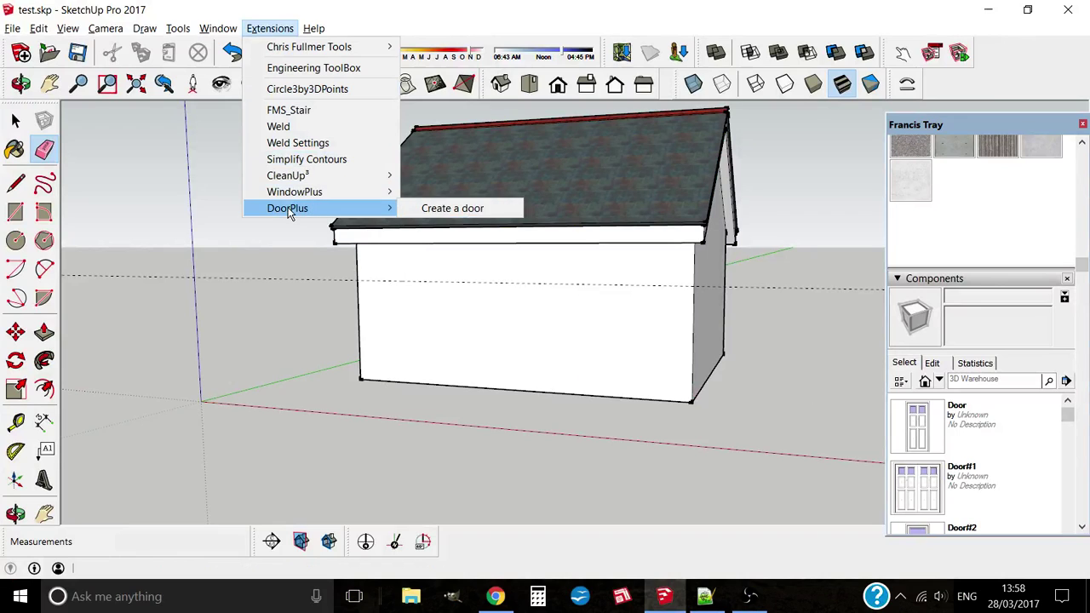
{"action": "left_click", "coordinate": [447, 209]}
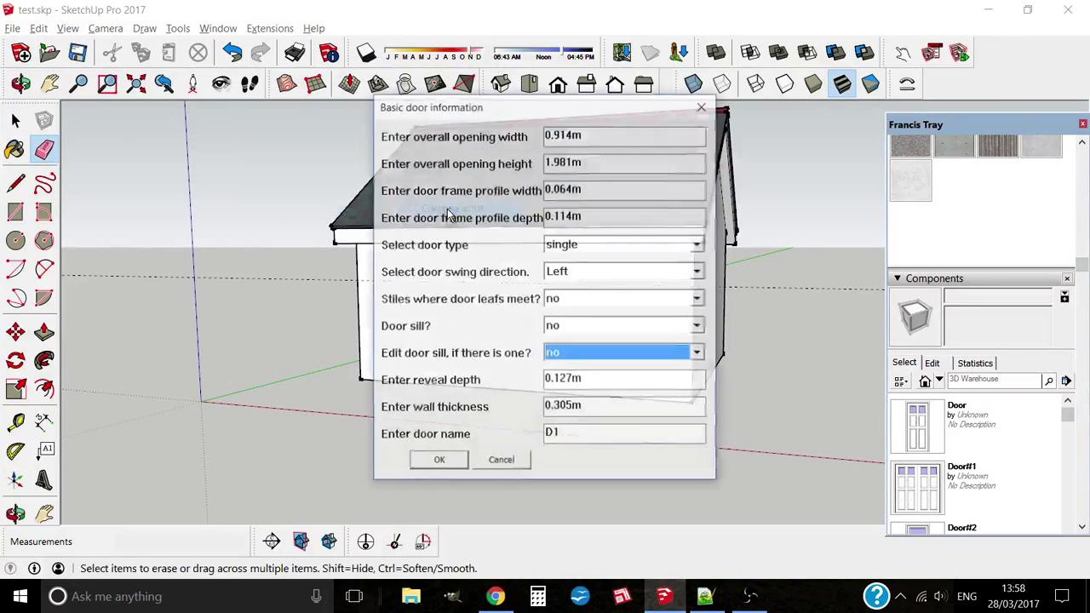
{"action": "left_click", "coordinate": [439, 461]}
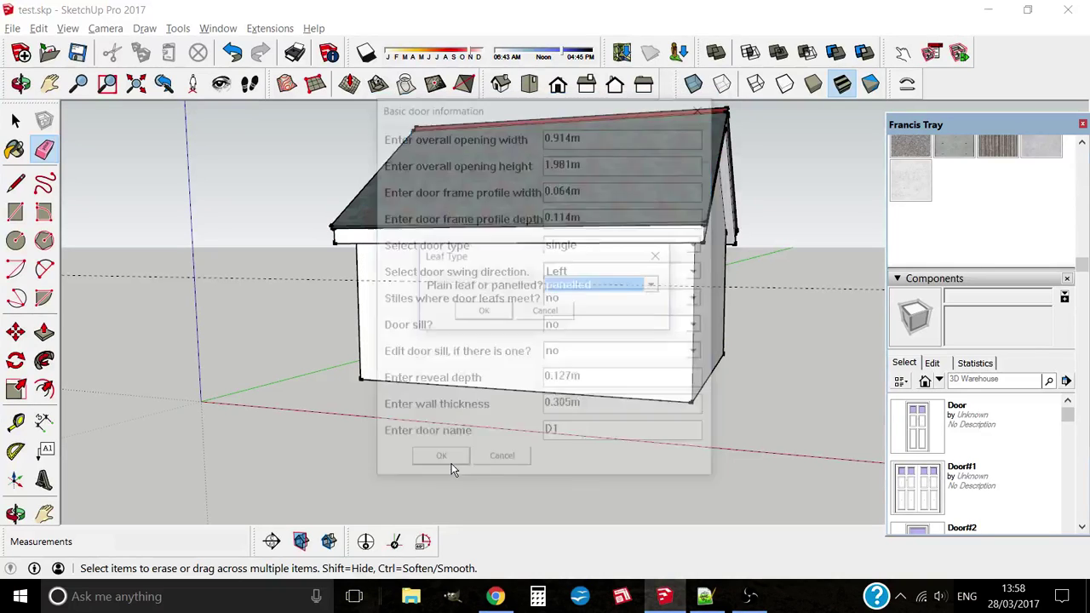
{"action": "left_click", "coordinate": [600, 286]}
{"action": "left_click", "coordinate": [572, 315]}
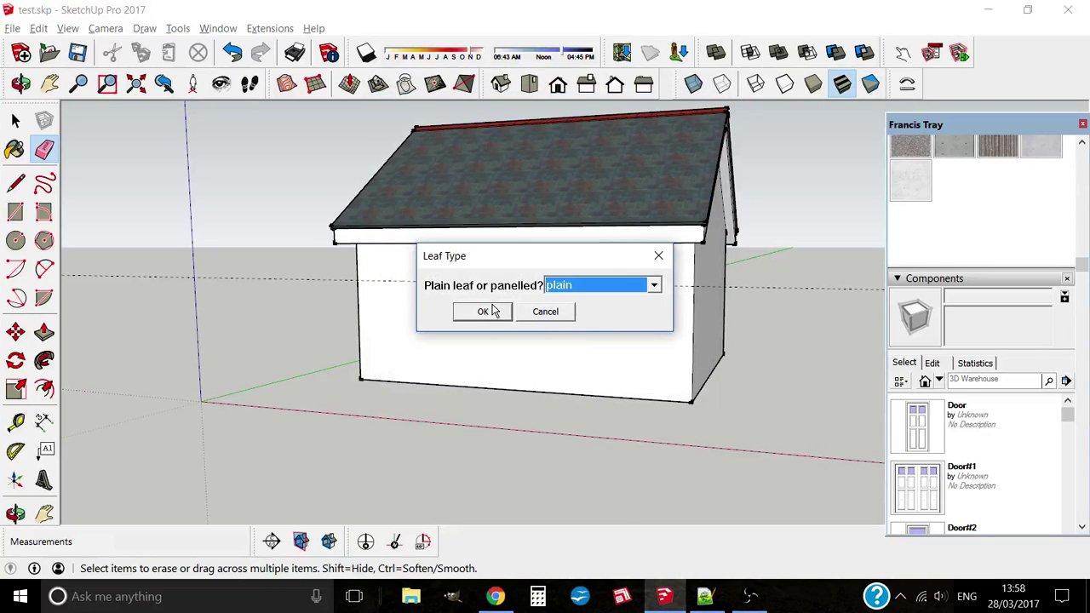
{"action": "left_click", "coordinate": [487, 312]}
Add two top-centre vision panels and place the door in the front wall
{"action": "left_click", "coordinate": [586, 271]}
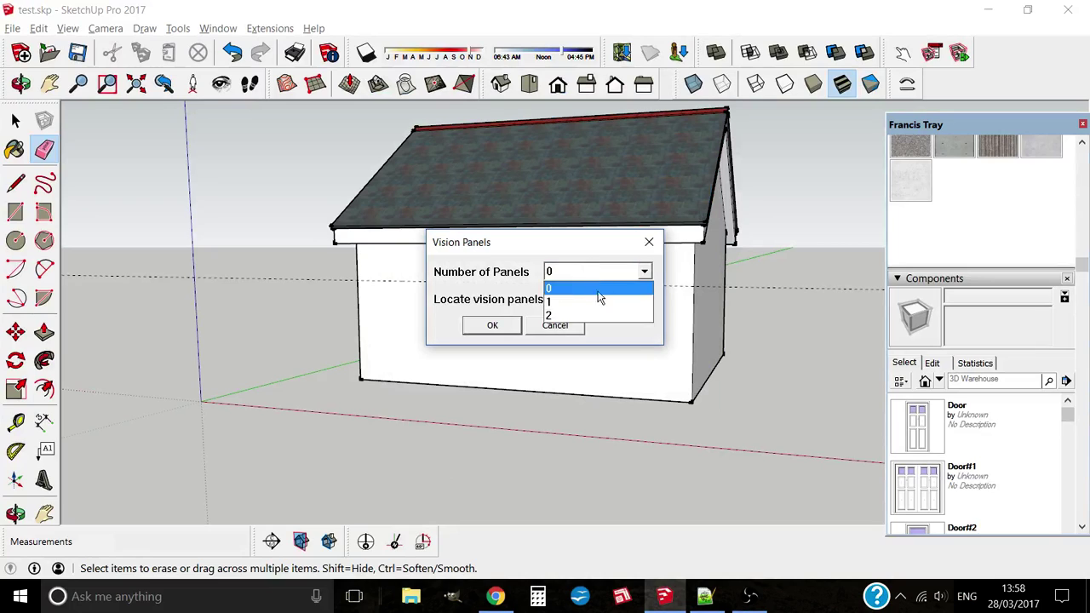
{"action": "left_click", "coordinate": [581, 314]}
{"action": "left_click", "coordinate": [569, 300]}
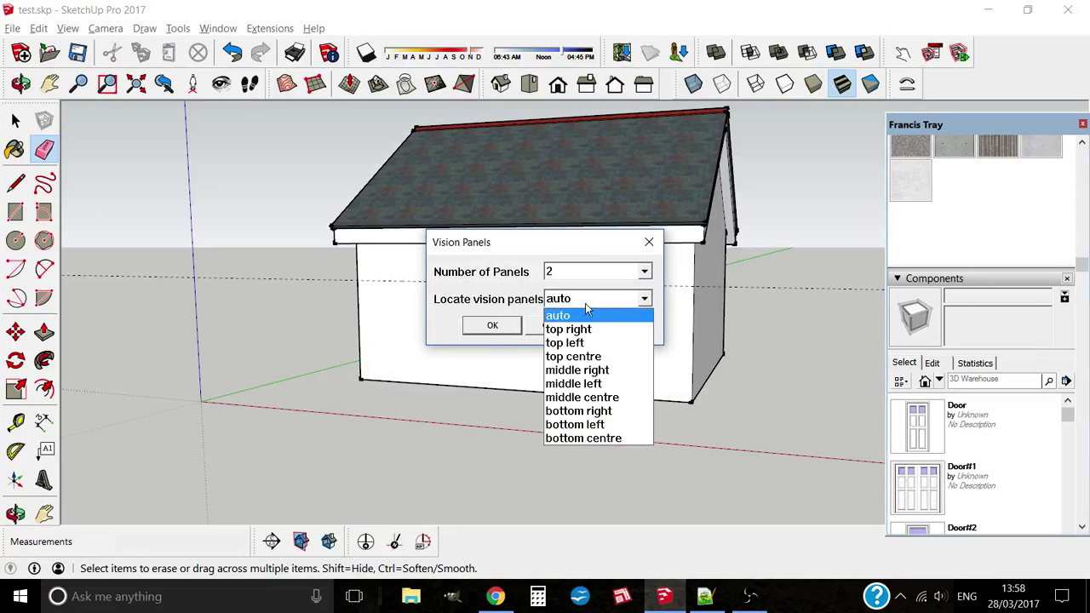
{"action": "left_click", "coordinate": [598, 363]}
{"action": "left_click", "coordinate": [498, 325]}
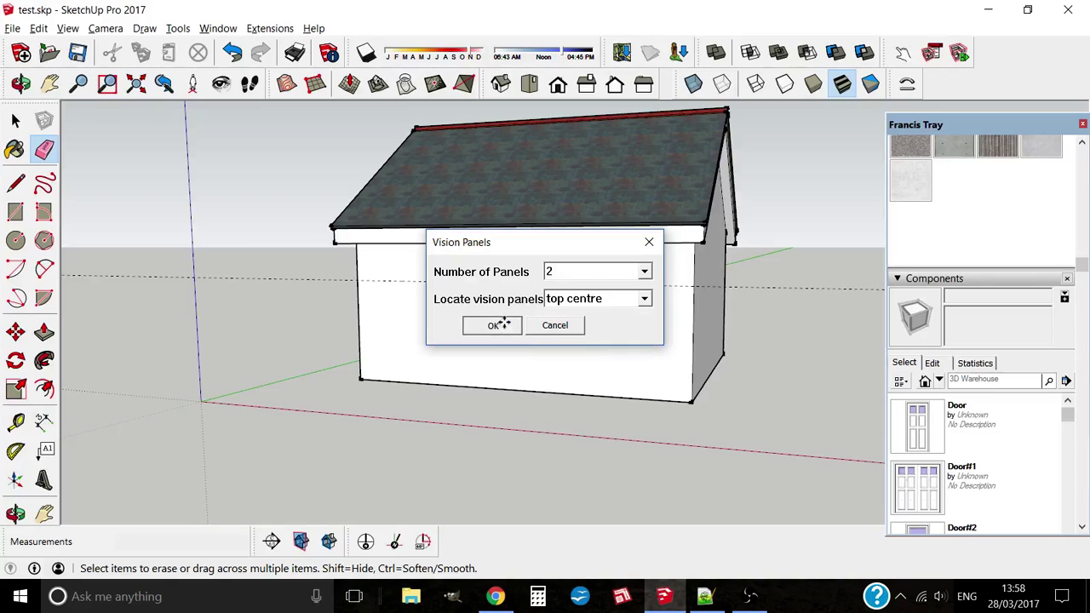
{"action": "left_click", "coordinate": [398, 279]}
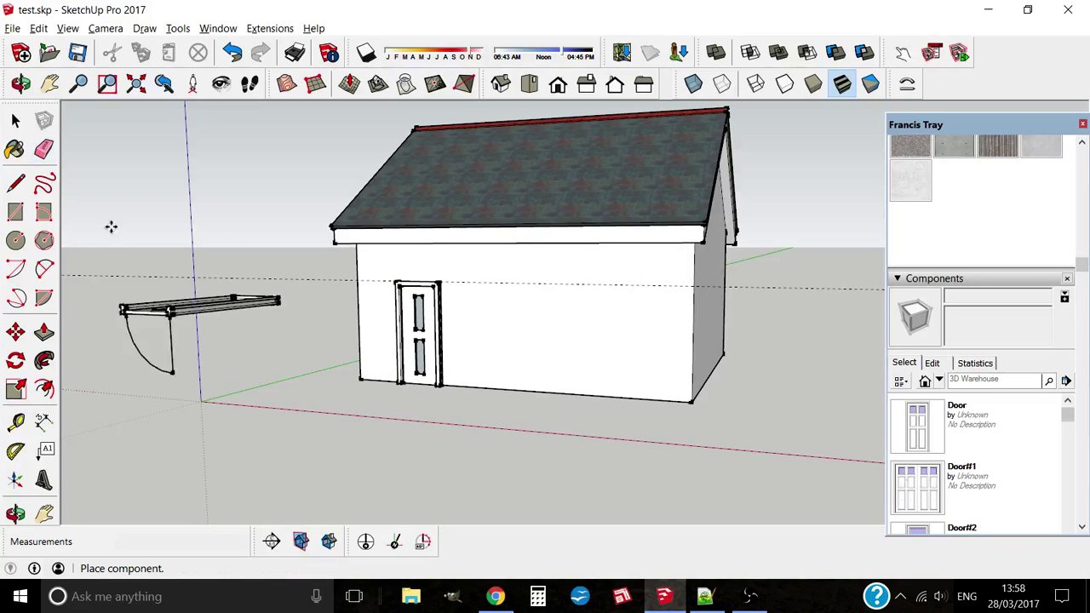
{"action": "left_click", "coordinate": [15, 121]}
Reopen the Door#6 settings, keeping the basic door dimensions unchanged
{"action": "mouse_move", "coordinate": [453, 368]}
{"action": "middle_mouse_down"}
{"action": "mouse_move", "coordinate": [487, 358]}
{"action": "mouse_move", "coordinate": [438, 359]}
{"action": "middle_mouse_up"}
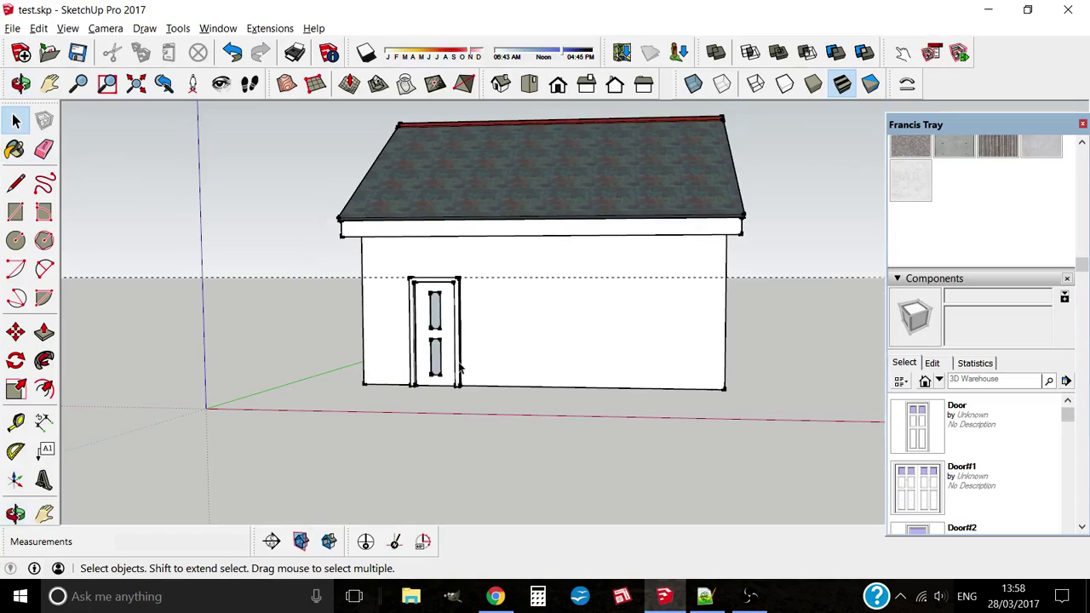
{"action": "scroll", "coordinate": [439, 360], "scroll_direction": "up", "scroll_amount": 1}
{"action": "scroll", "coordinate": [439, 357], "scroll_direction": "up", "scroll_amount": 1}
{"action": "scroll", "coordinate": [442, 353], "scroll_direction": "up", "scroll_amount": 1}
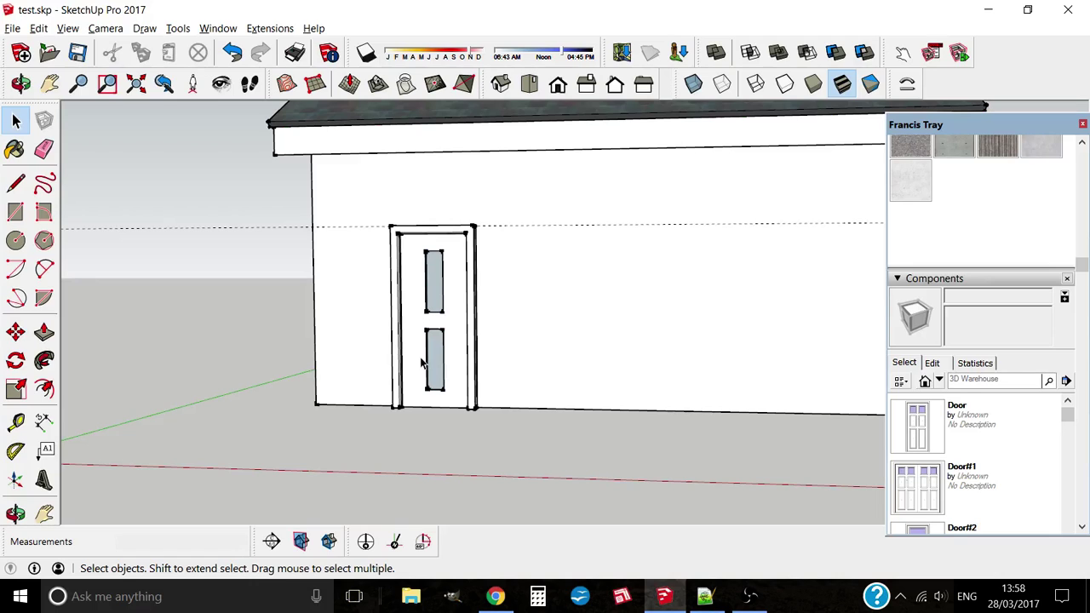
{"action": "middle_click_drag", "start_coordinate": [436, 386], "coordinate": [429, 395]}
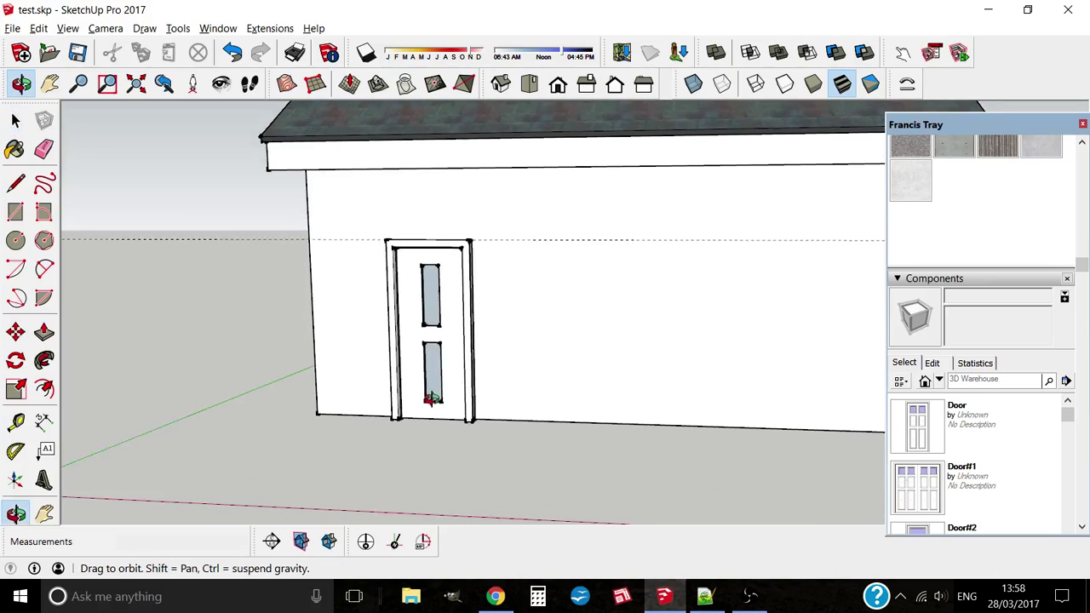
{"action": "right_click", "coordinate": [425, 327]}
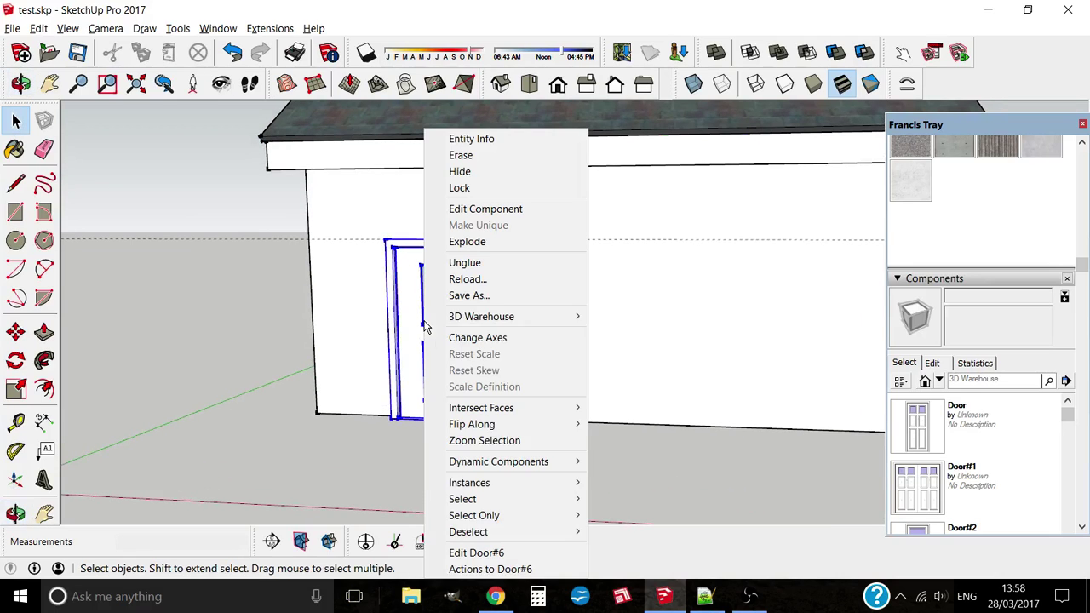
{"action": "left_click", "coordinate": [490, 553]}
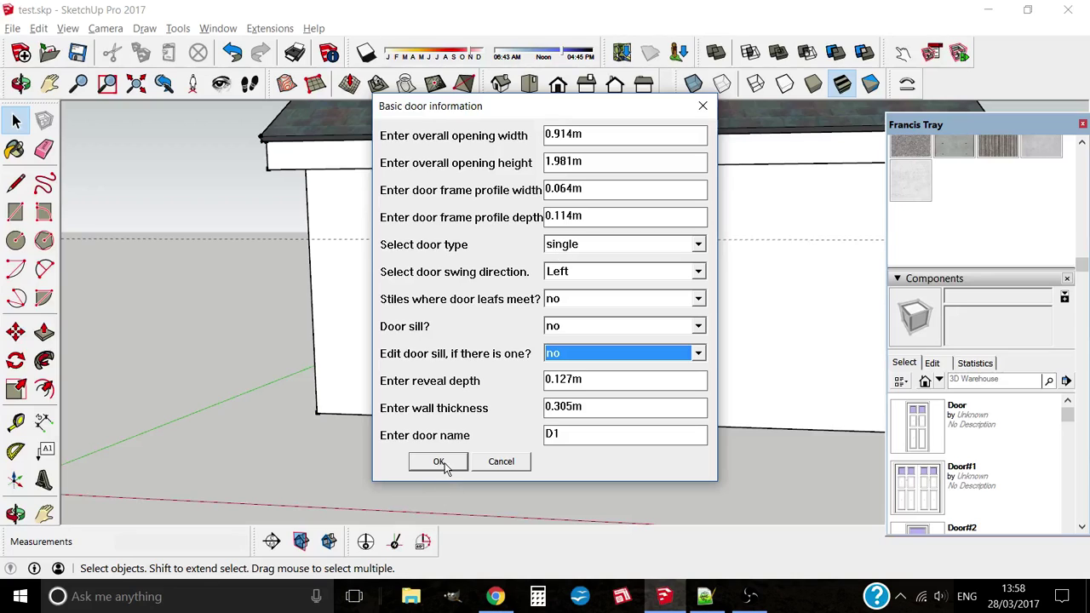
{"action": "left_click", "coordinate": [439, 461]}
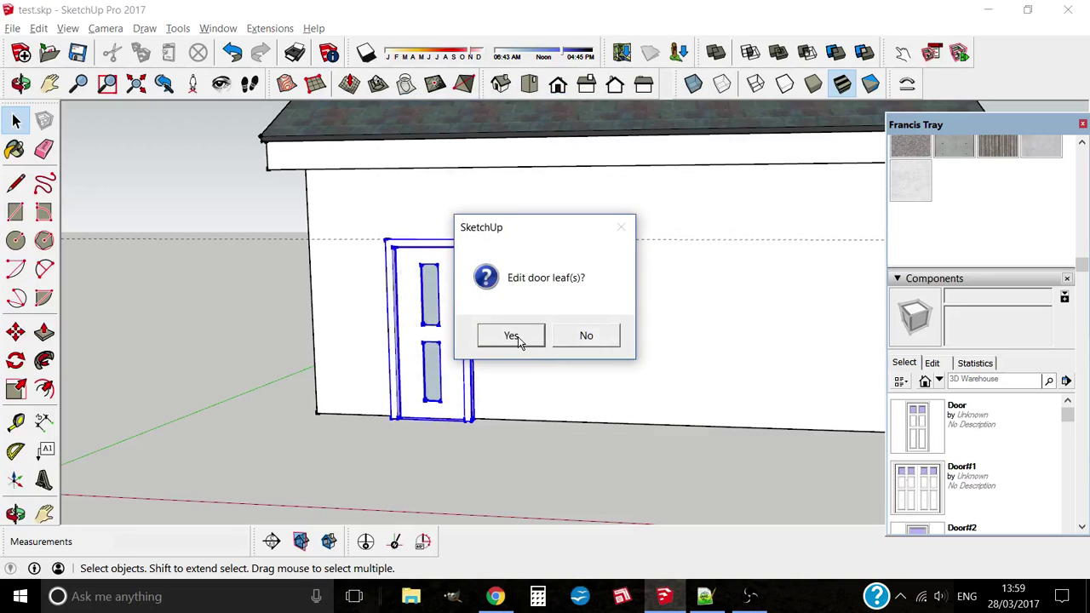
Convert the leaf to panelled with one fixed, transparent glazed panel
{"action": "left_click", "coordinate": [519, 338]}
{"action": "left_click", "coordinate": [581, 290]}
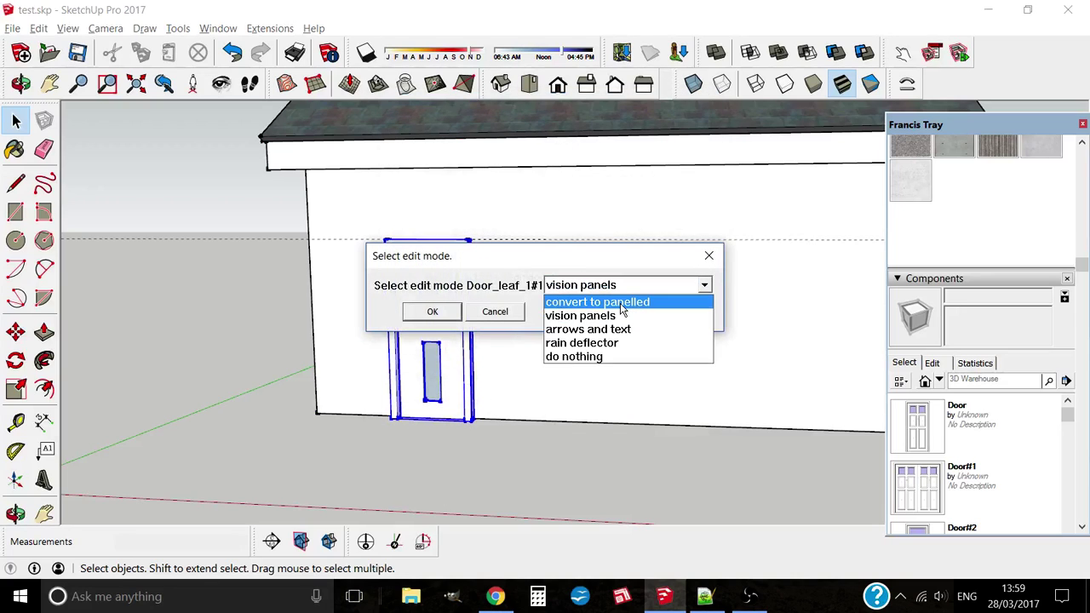
{"action": "left_click", "coordinate": [621, 305]}
{"action": "left_click", "coordinate": [442, 314]}
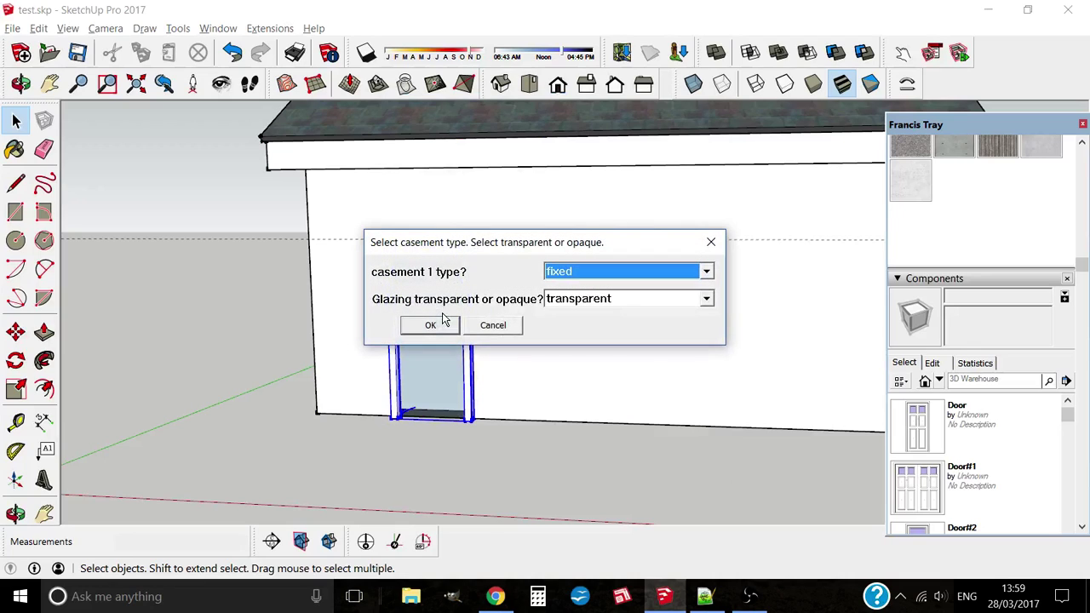
{"action": "left_click", "coordinate": [430, 325]}
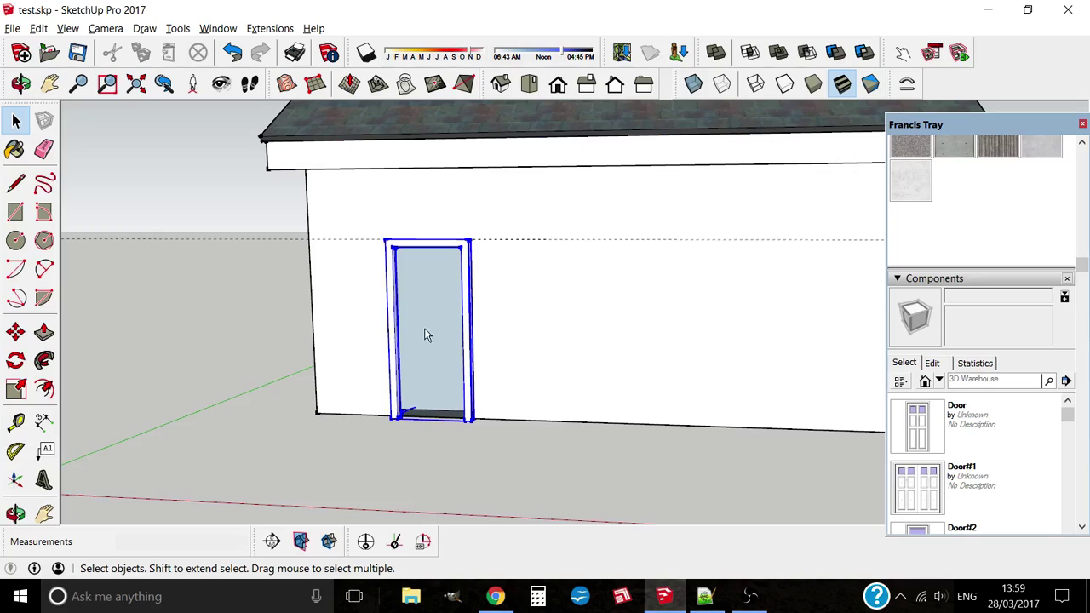
Divide the glazed leaf with one transom and one mullion into an equally spaced two-by-two grid
{"action": "right_click", "coordinate": [419, 419]}
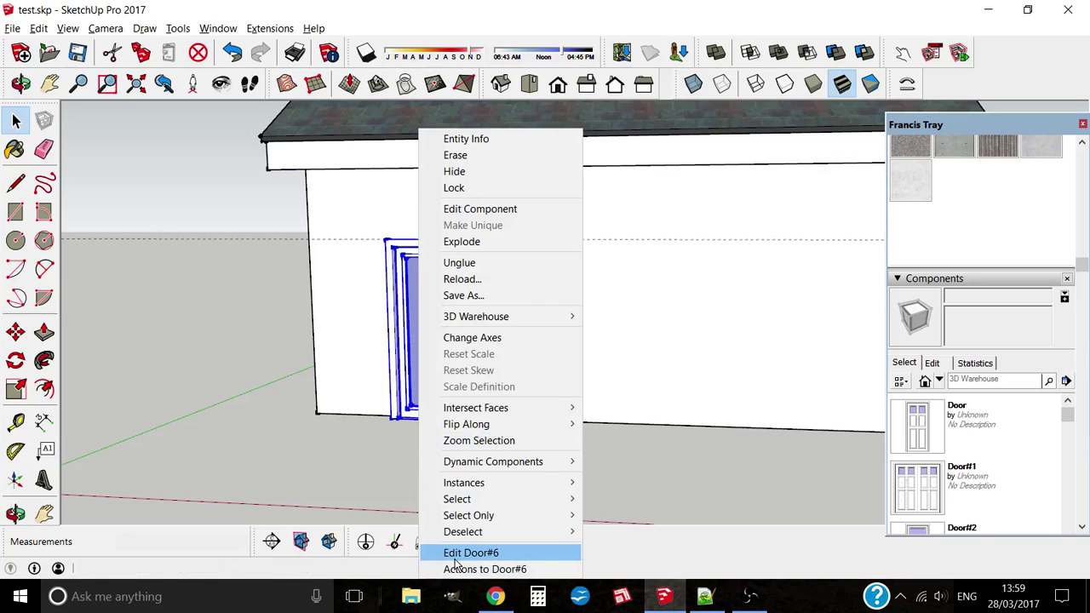
{"action": "left_click", "coordinate": [469, 557]}
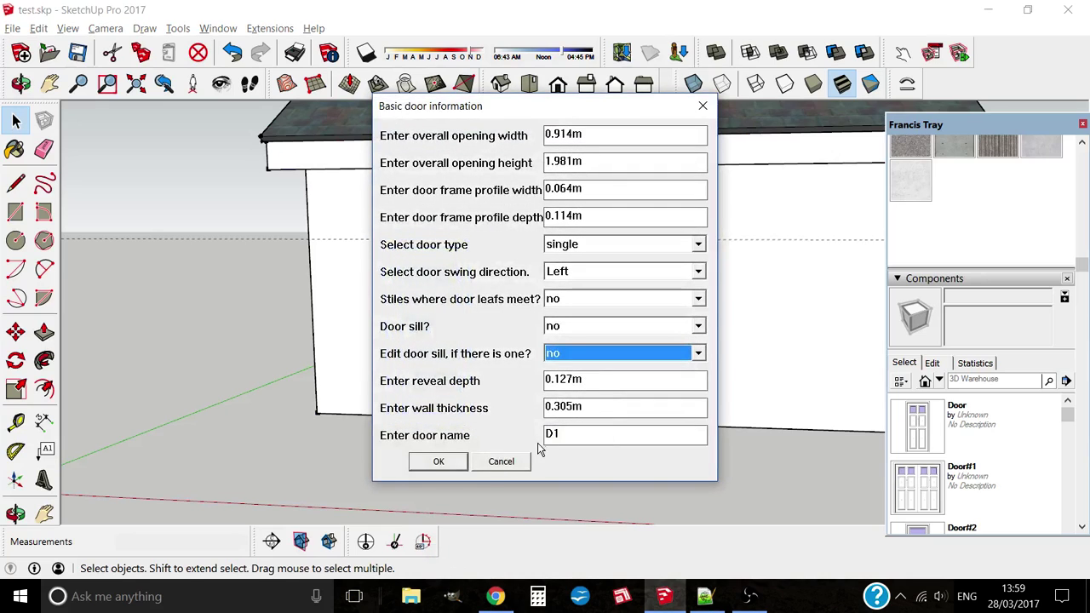
{"action": "left_click", "coordinate": [454, 462]}
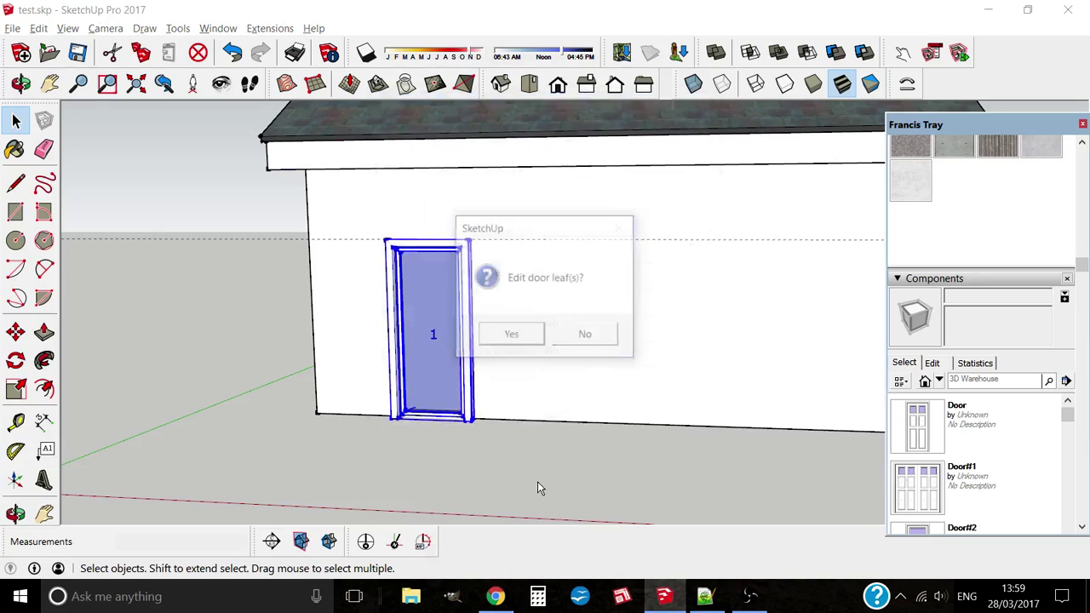
{"action": "left_click", "coordinate": [510, 338]}
{"action": "left_click", "coordinate": [591, 287]}
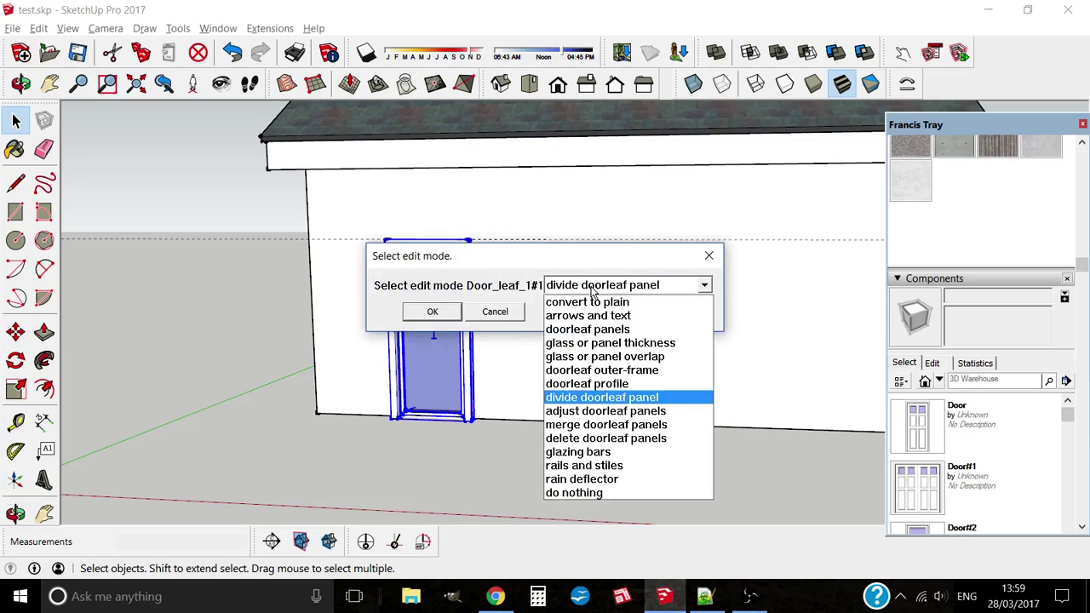
{"action": "left_click", "coordinate": [599, 468]}
{"action": "left_click", "coordinate": [431, 312]}
{"action": "left_click", "coordinate": [602, 361]}
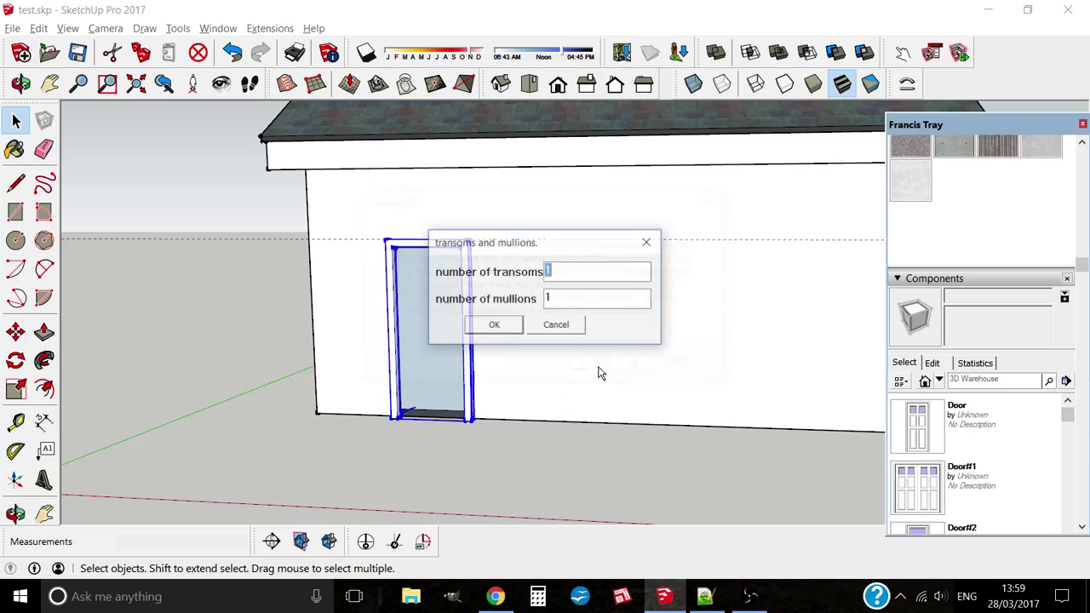
{"action": "left_click", "coordinate": [494, 326]}
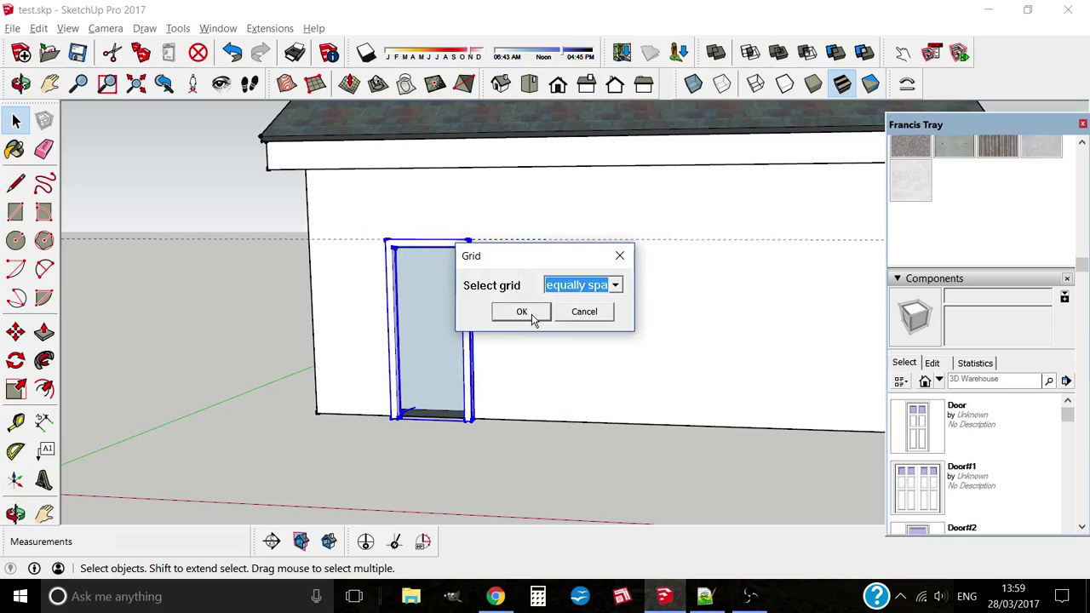
{"action": "left_click", "coordinate": [522, 311]}
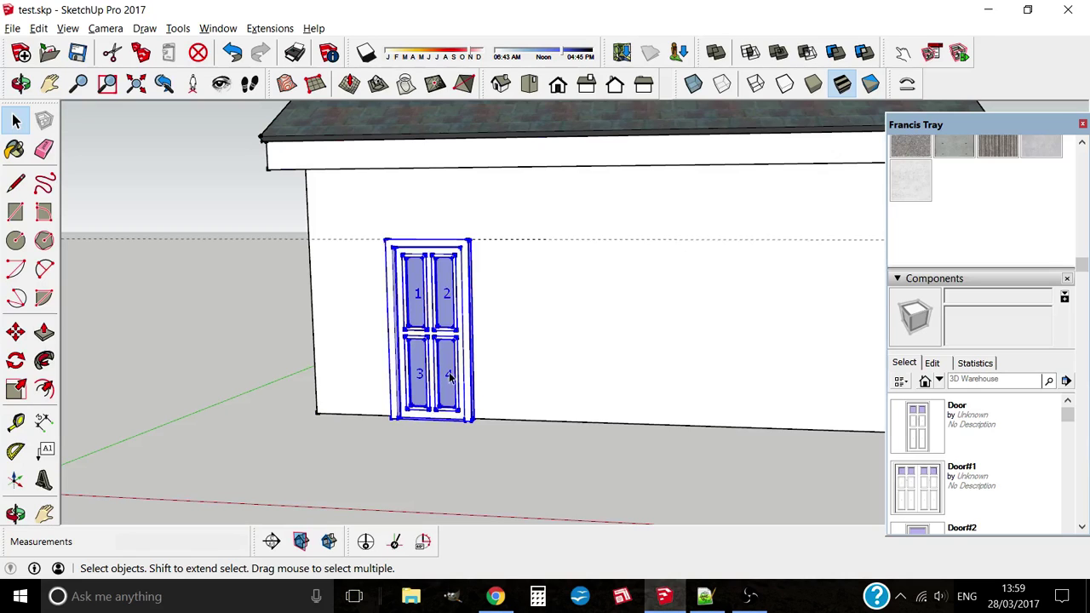
{"action": "mouse_move", "coordinate": [452, 379]}
{"action": "middle_mouse_down"}
{"action": "mouse_move", "coordinate": [457, 372]}
{"action": "mouse_move", "coordinate": [421, 377]}
{"action": "middle_mouse_up"}
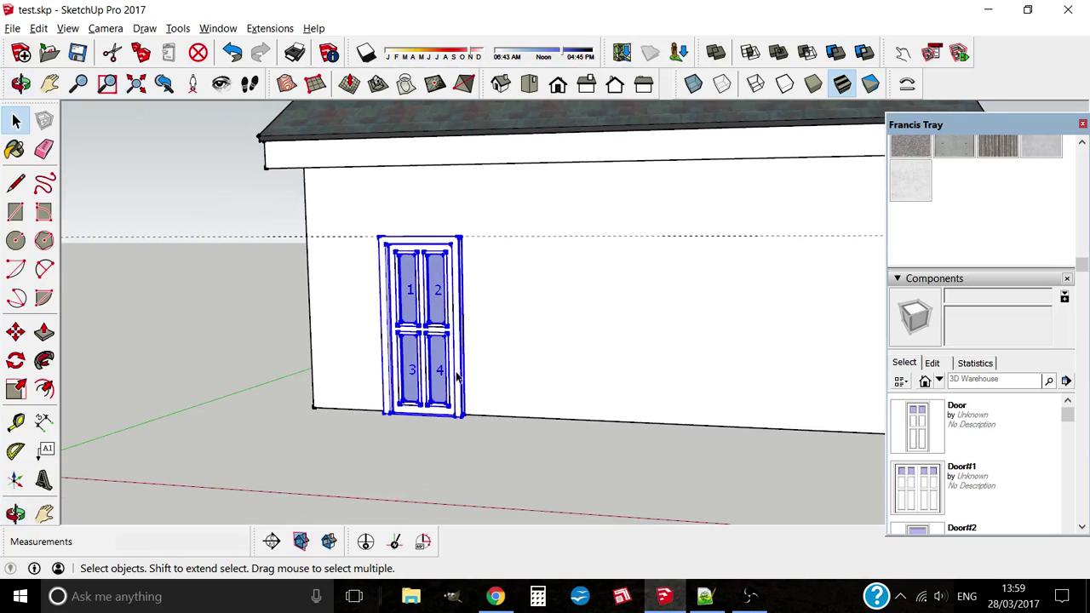
Change Door#6 to a double door type
{"action": "right_click", "coordinate": [431, 342]}
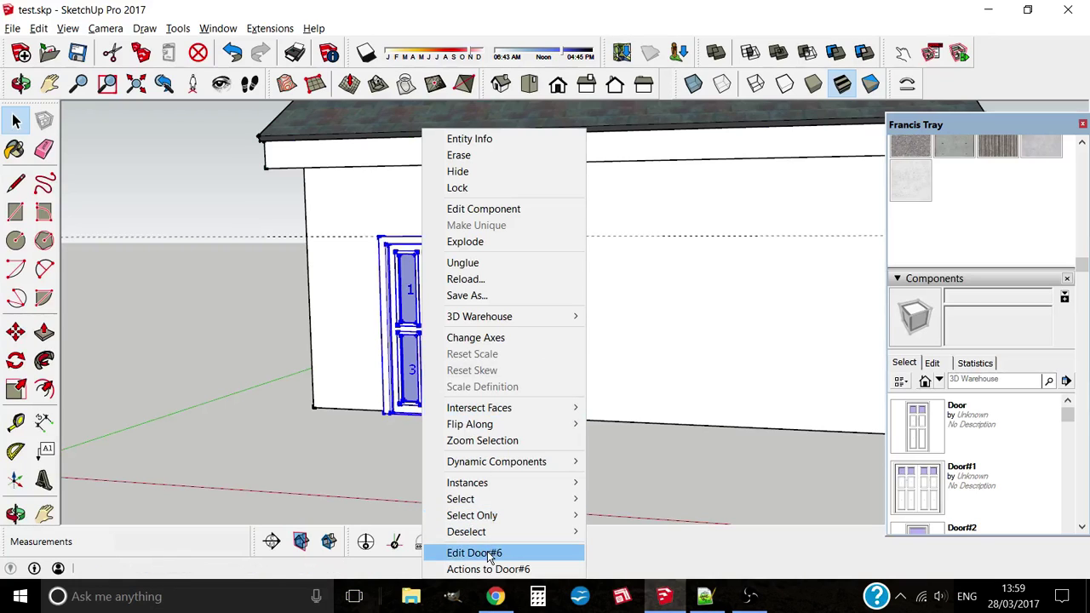
{"action": "left_click", "coordinate": [490, 555]}
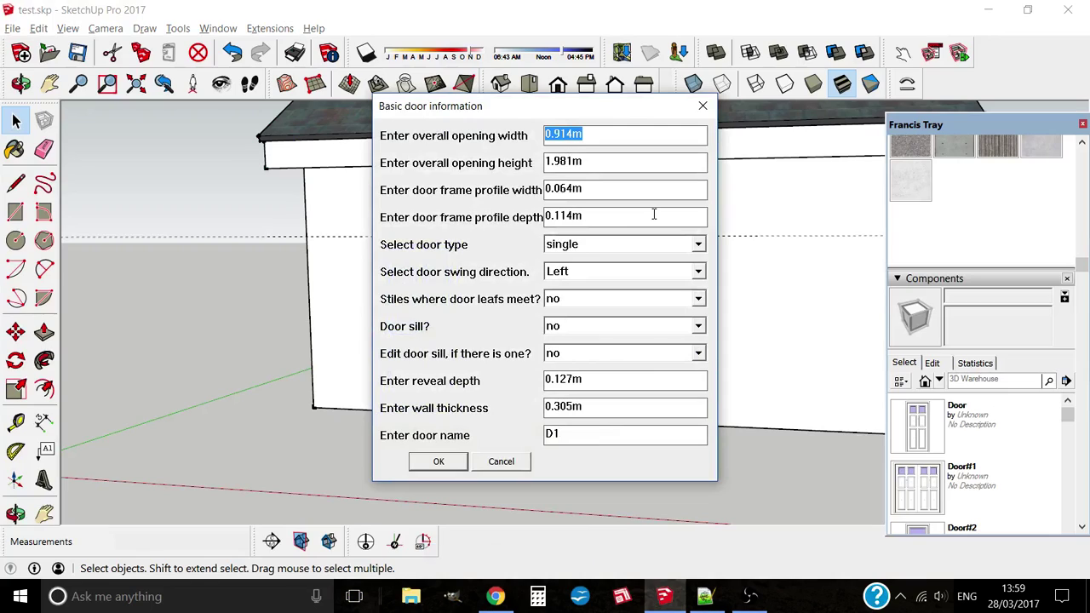
{"action": "type", "text": "2"}
{"action": "left_click", "coordinate": [643, 246]}
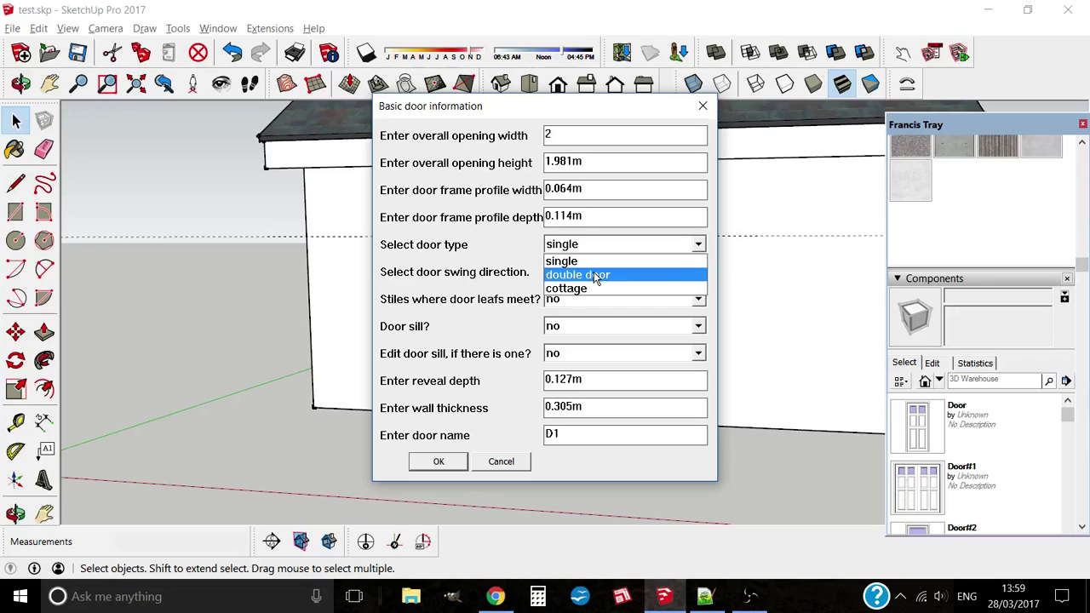
{"action": "left_click", "coordinate": [593, 272]}
{"action": "left_click", "coordinate": [438, 461]}
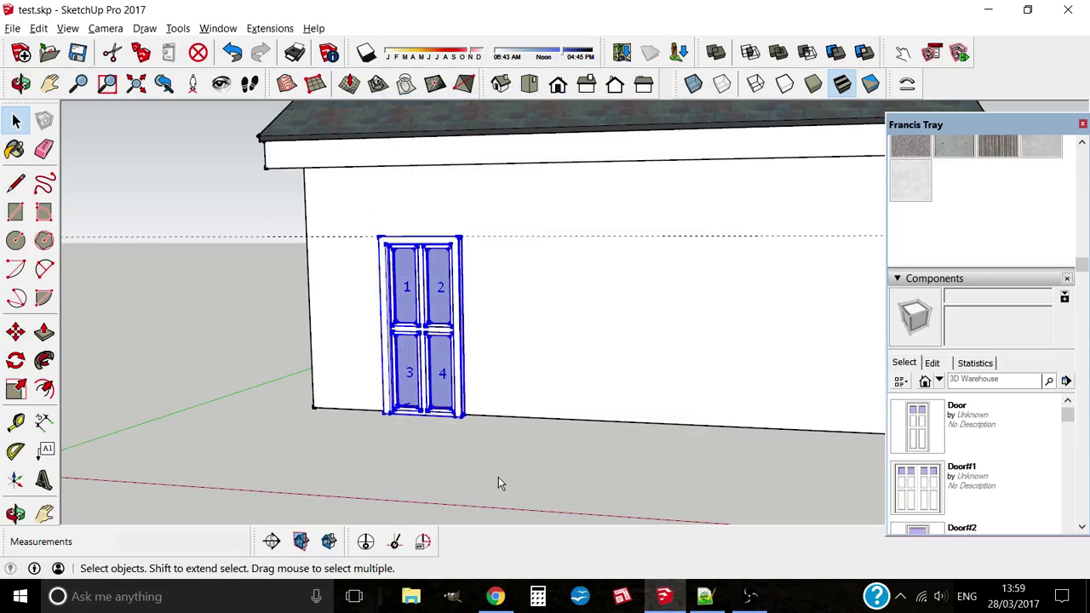
Accept a 0.5 leaf split and make the second leaf match the first
{"action": "left_click", "coordinate": [465, 312]}
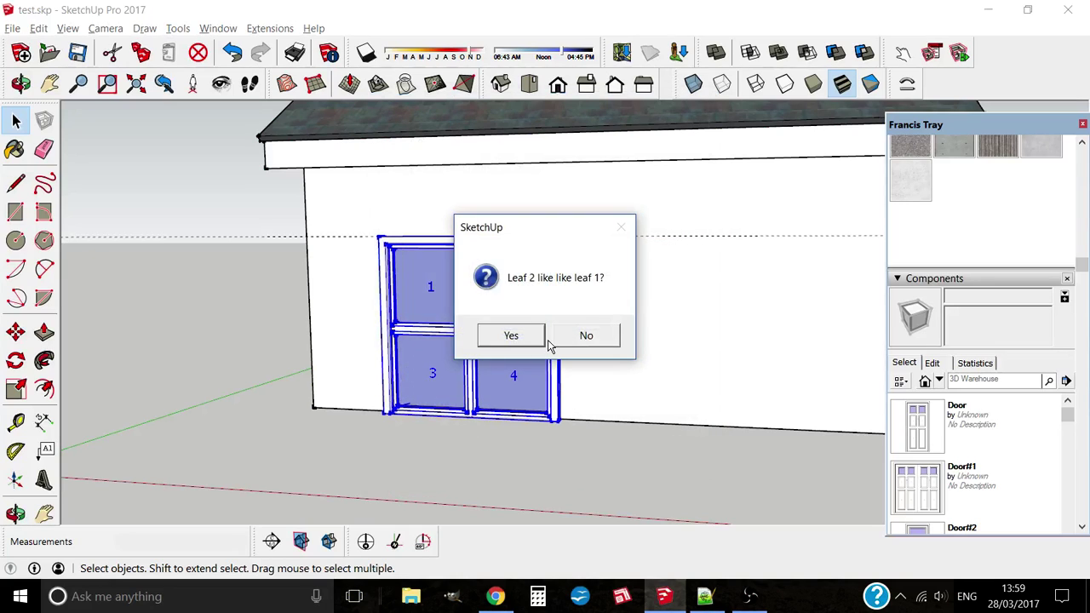
{"action": "left_click", "coordinate": [503, 340]}
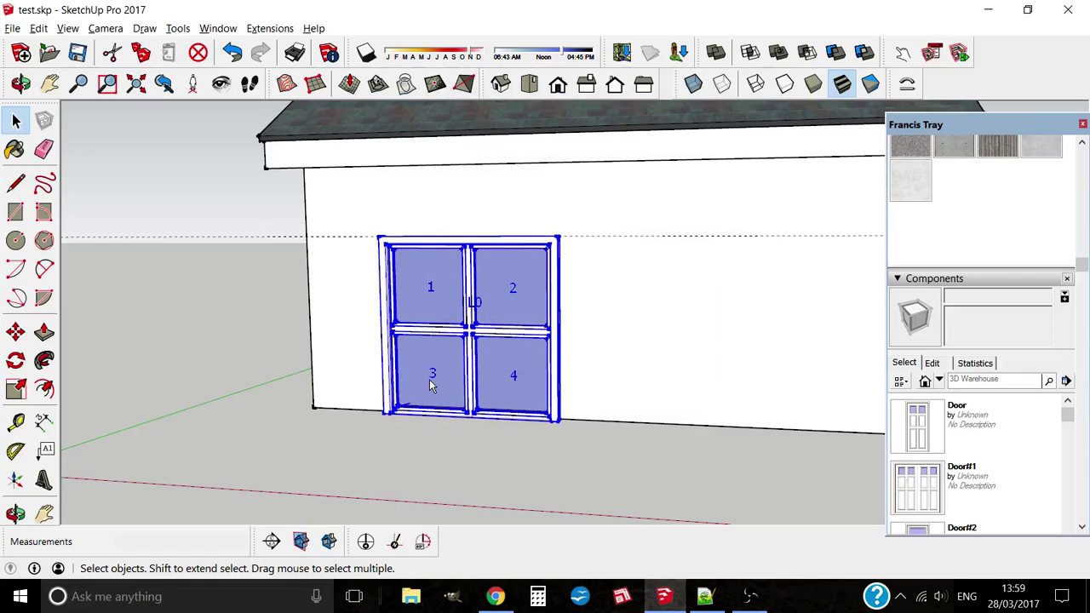
{"action": "left_click", "coordinate": [568, 337]}
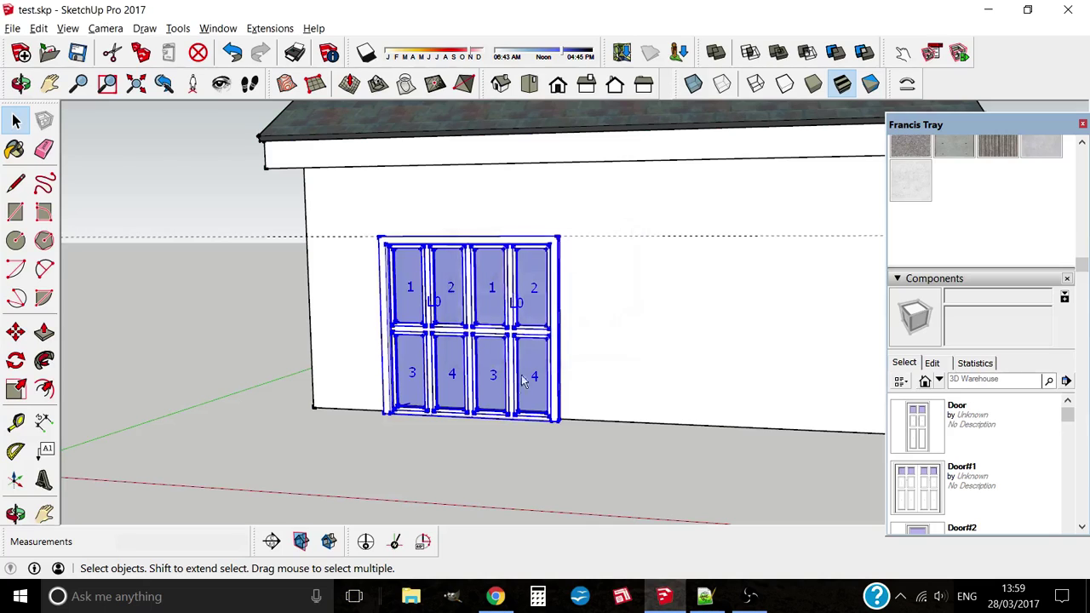
{"action": "middle_click_drag", "start_coordinate": [474, 401], "coordinate": [502, 406]}
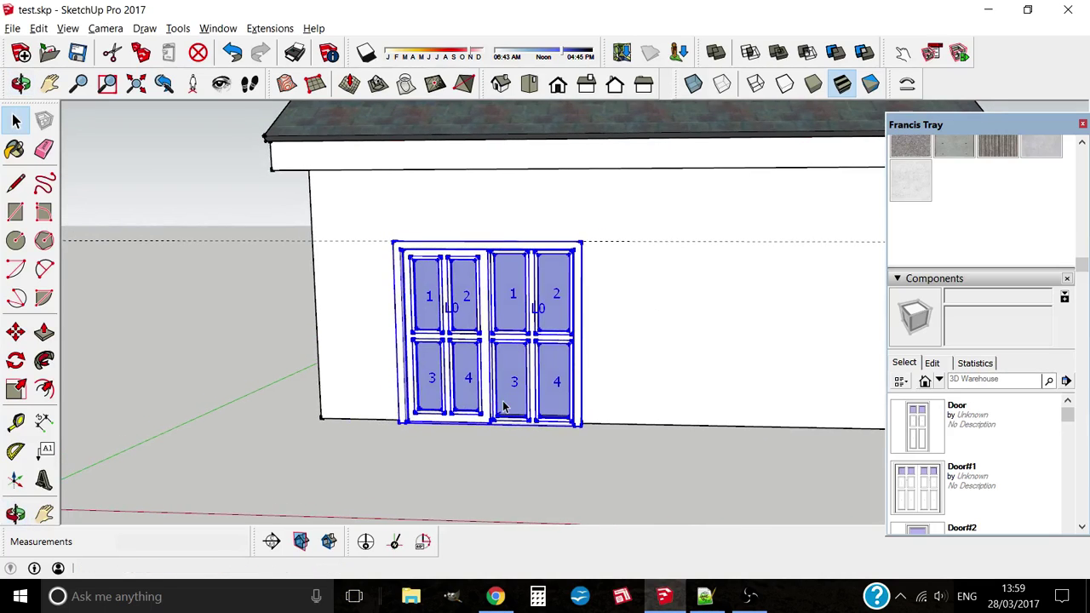
{"action": "scroll", "coordinate": [503, 400], "scroll_direction": "up", "scroll_amount": 2}
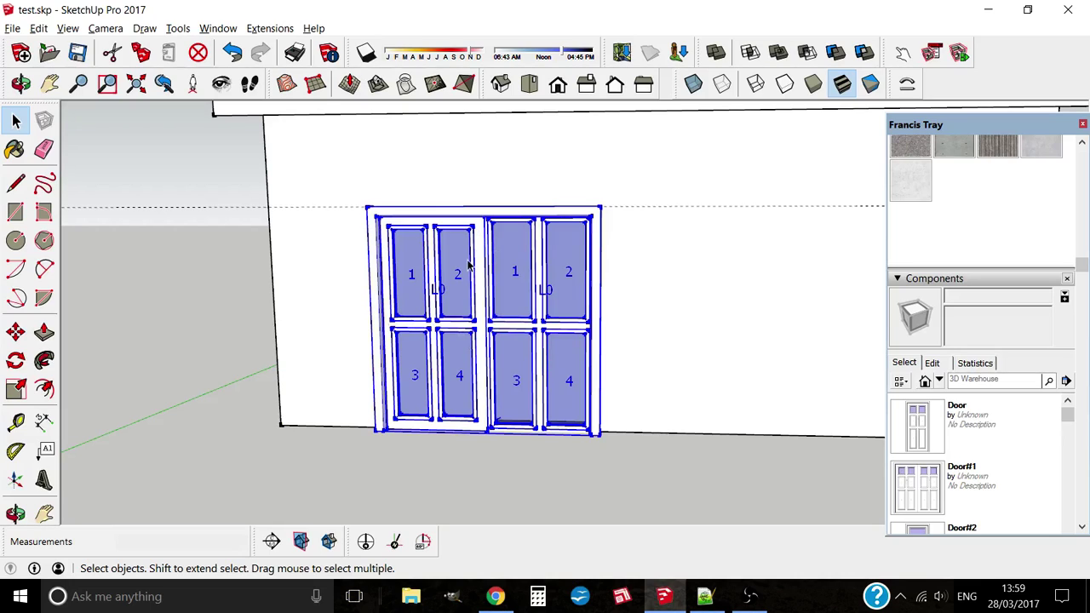
Give the right leaf (WindowPlus2#3) an o-shaped, plain-profile outer frame
{"action": "double_click", "coordinate": [547, 322]}
{"action": "left_click", "coordinate": [533, 320]}
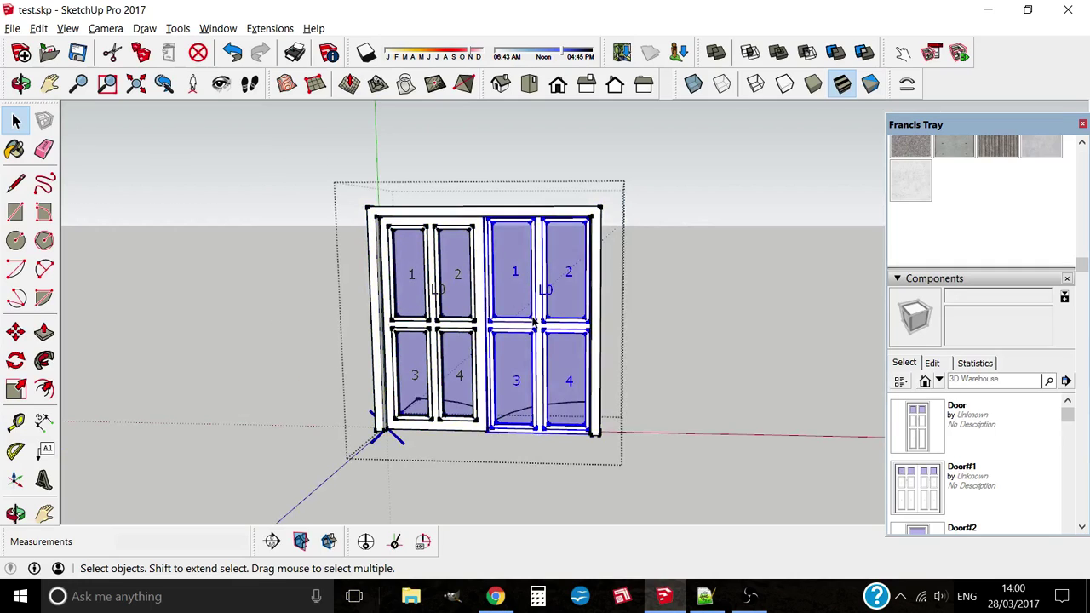
{"action": "right_click", "coordinate": [523, 364]}
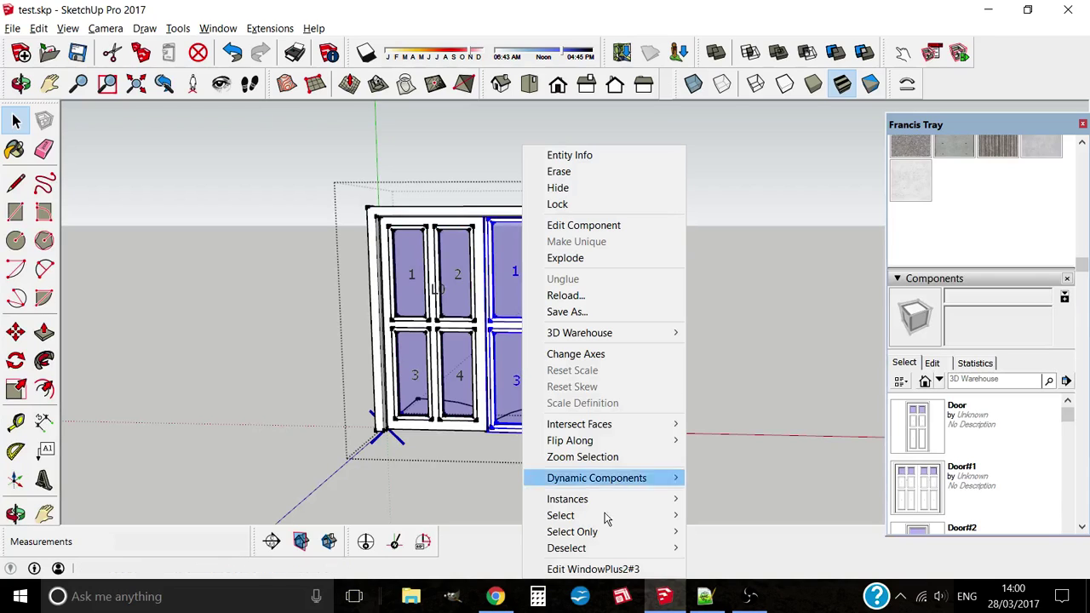
{"action": "left_click", "coordinate": [579, 568]}
{"action": "left_click", "coordinate": [587, 288]}
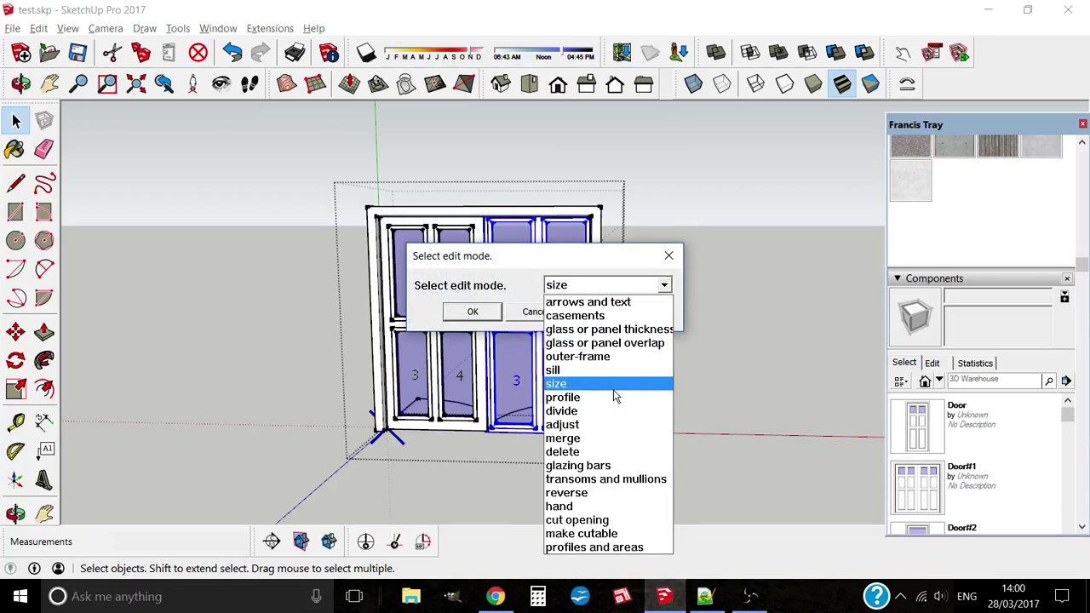
{"action": "left_click", "coordinate": [583, 352]}
{"action": "left_click", "coordinate": [472, 311]}
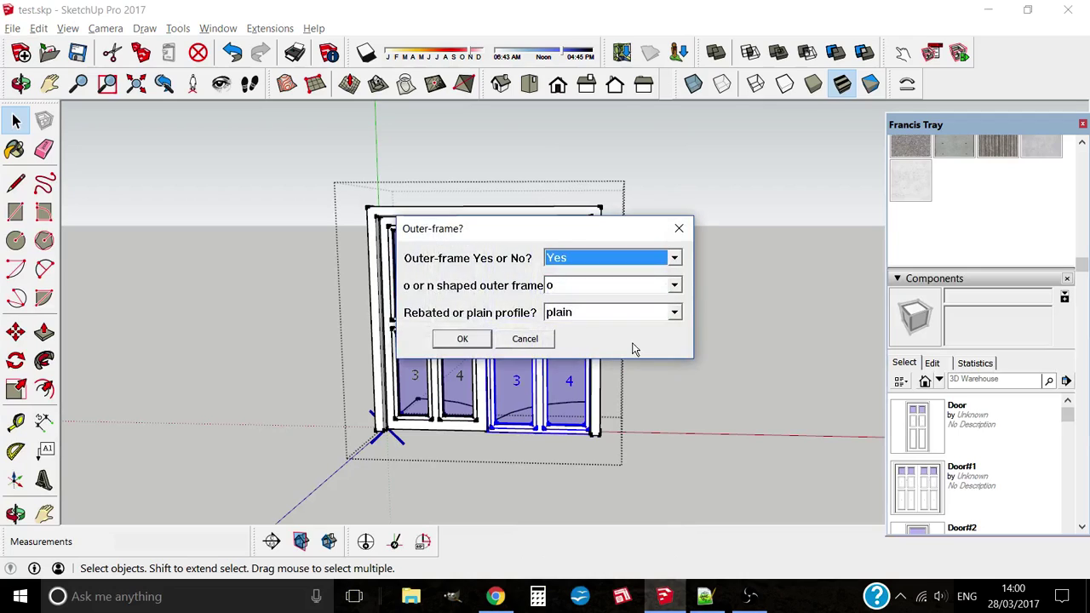
{"action": "left_click", "coordinate": [463, 339]}
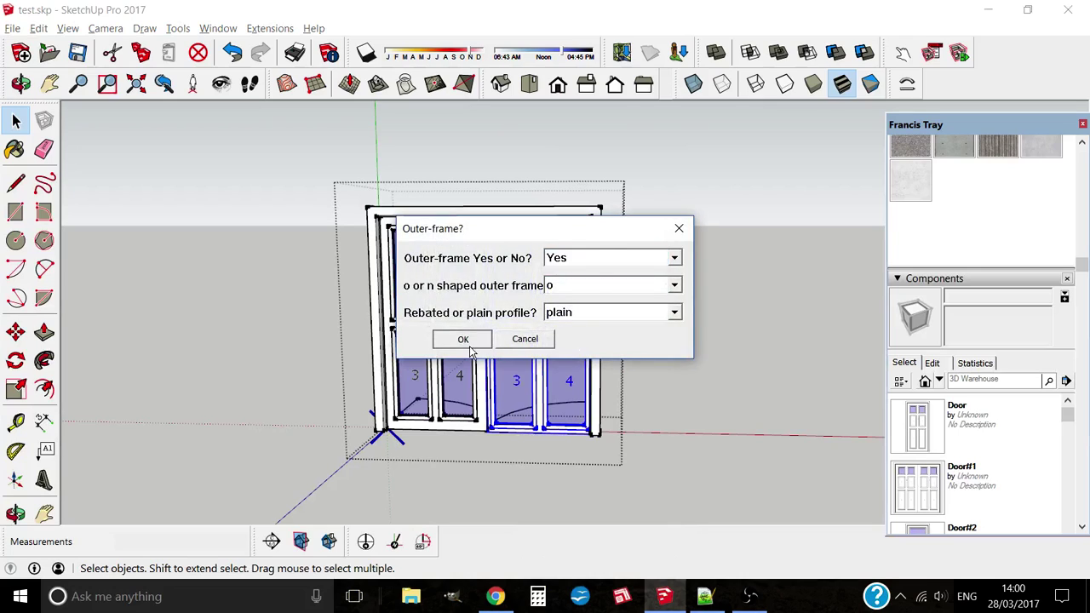
{"action": "left_click", "coordinate": [691, 396]}
{"action": "mouse_move", "coordinate": [691, 396]}
{"action": "middle_mouse_down"}
{"action": "mouse_move", "coordinate": [627, 413]}
{"action": "mouse_move", "coordinate": [633, 372]}
{"action": "mouse_move", "coordinate": [506, 391]}
{"action": "middle_mouse_up"}
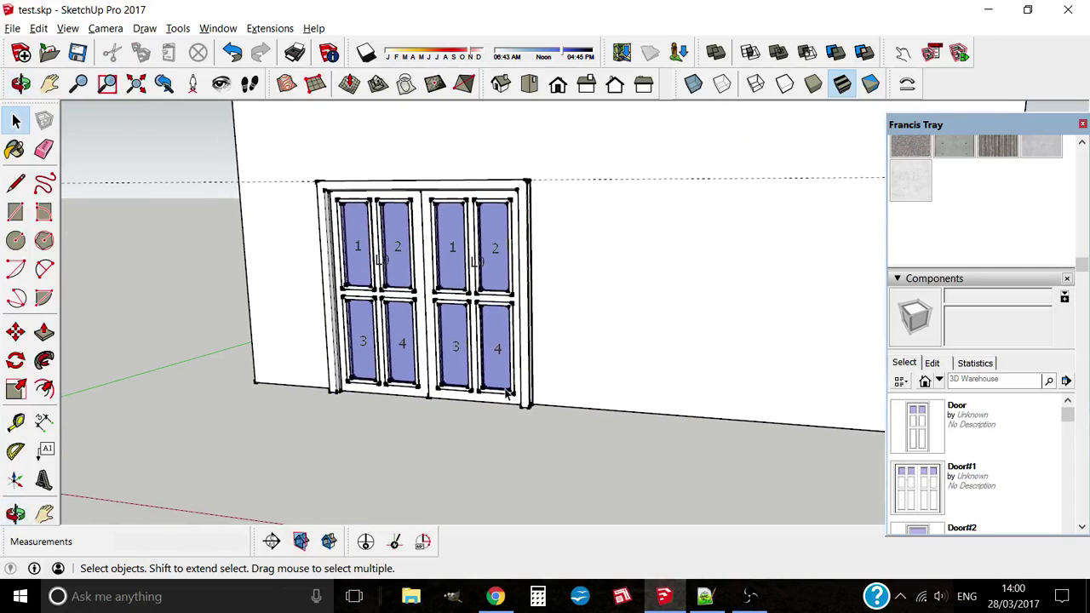
Set the door's opening width to 1 m and its type to cottage
{"action": "right_click", "coordinate": [443, 296]}
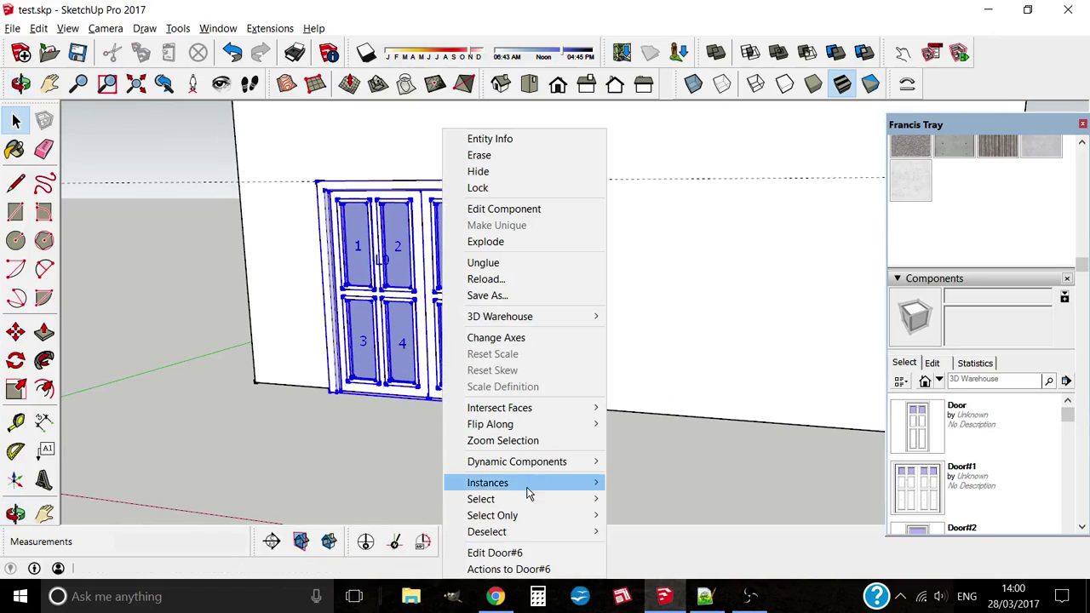
{"action": "left_click", "coordinate": [544, 551]}
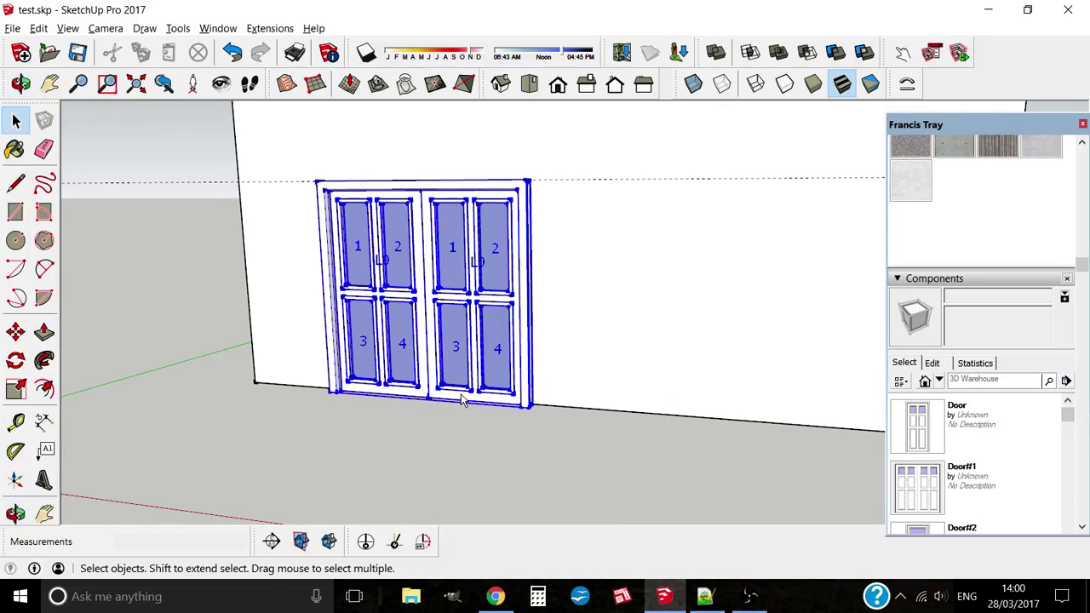
{"action": "left_click", "coordinate": [605, 133]}
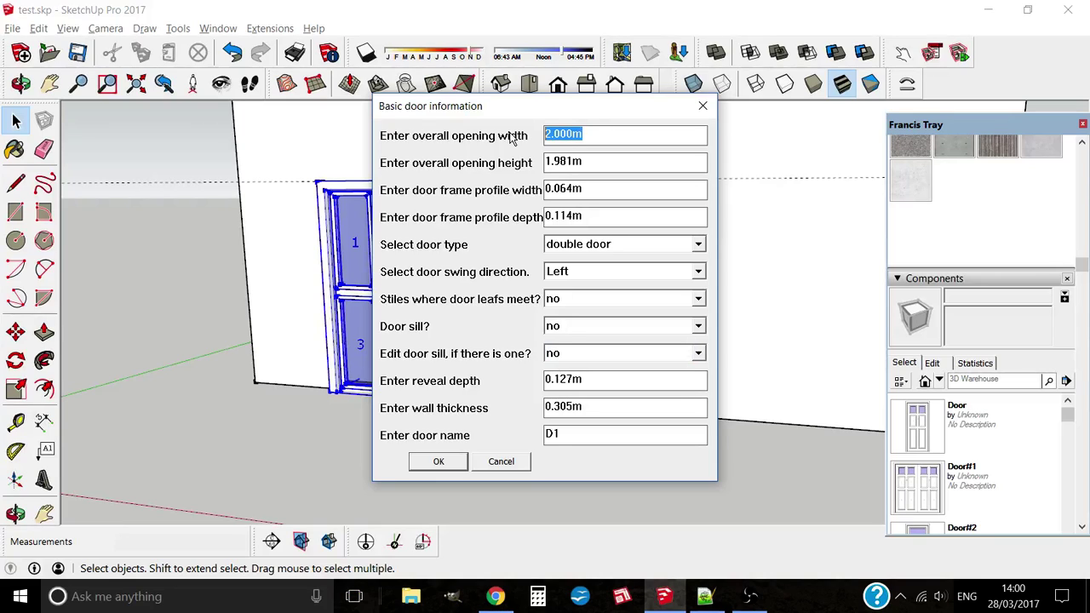
{"action": "type", "text": "1"}
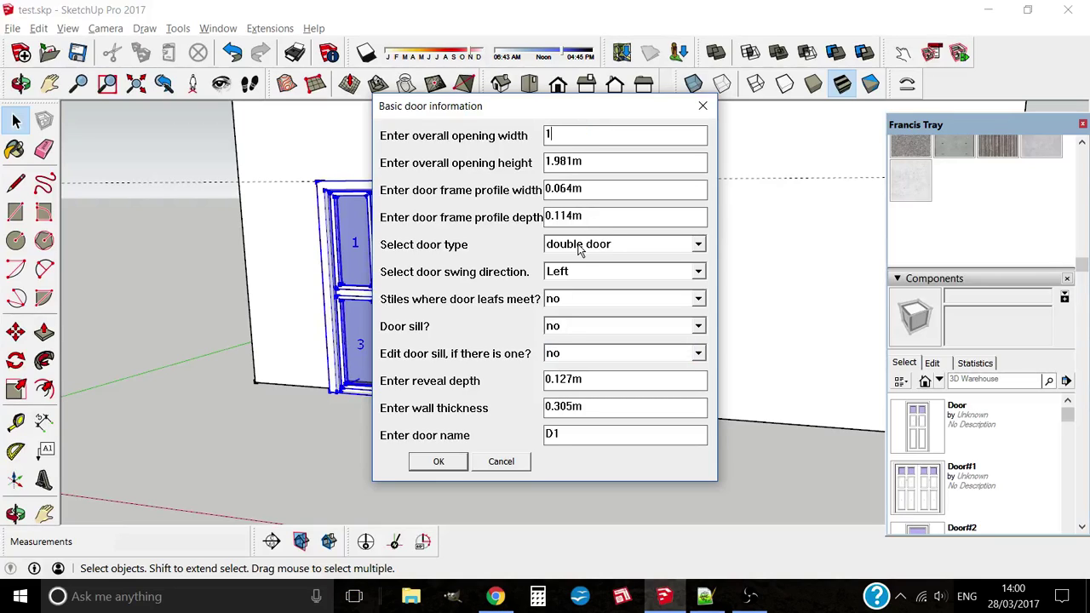
{"action": "left_click", "coordinate": [578, 245]}
{"action": "left_click", "coordinate": [577, 290]}
{"action": "left_click", "coordinate": [440, 469]}
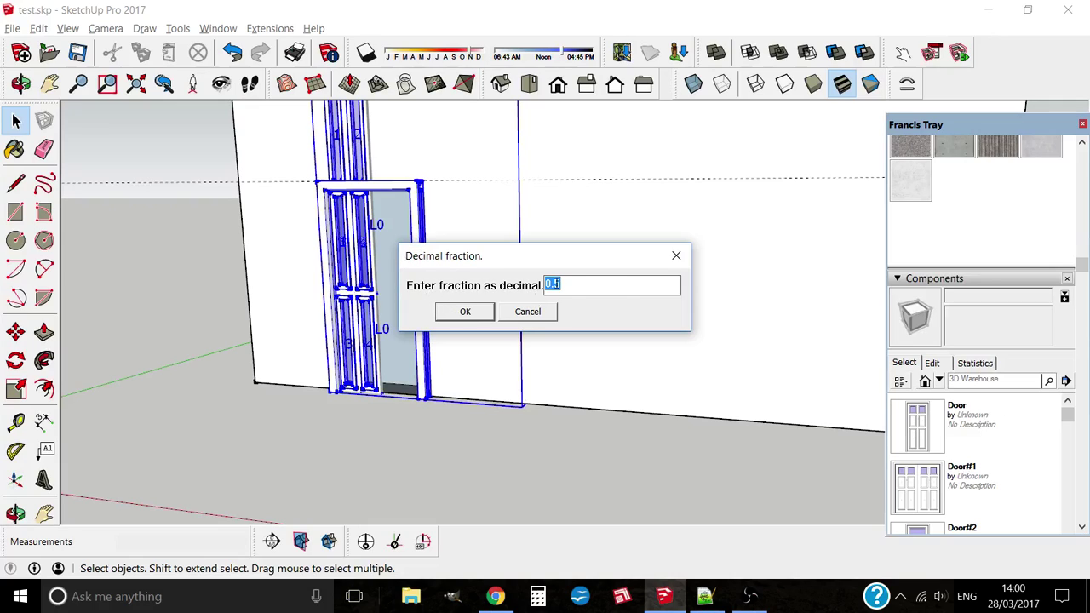
Split the cottage door leaves at a 0.6 decimal fraction, without editing the leaves
{"action": "left_click_drag", "start_coordinate": [554, 284], "coordinate": [625, 284]}
{"action": "left_click", "coordinate": [474, 311]}
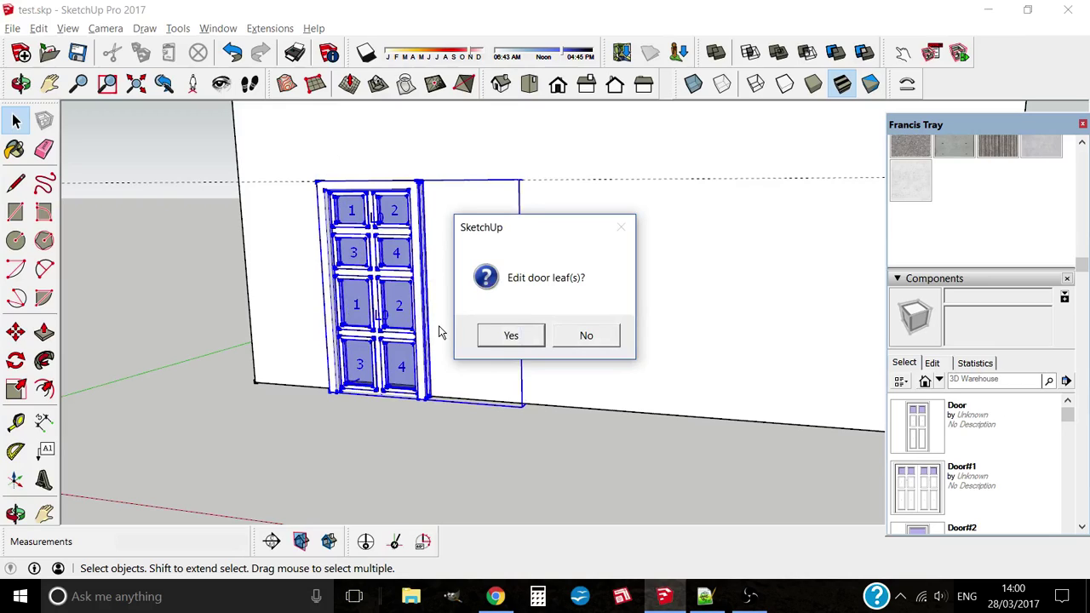
{"action": "left_click", "coordinate": [590, 334]}
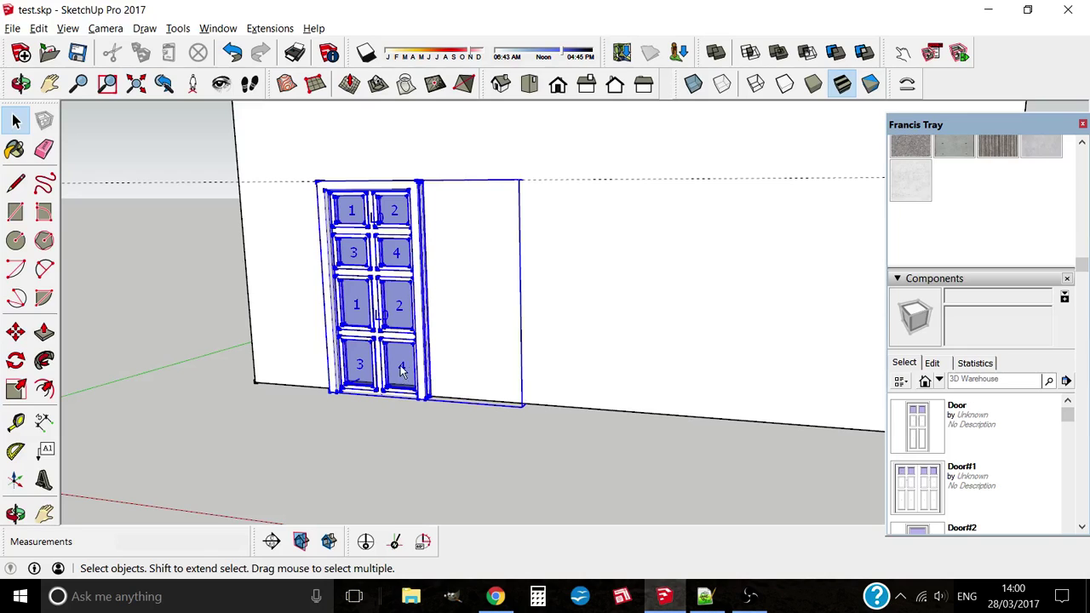
{"action": "mouse_move", "coordinate": [446, 360]}
{"action": "middle_mouse_down"}
{"action": "mouse_move", "coordinate": [449, 384]}
{"action": "mouse_move", "coordinate": [409, 357]}
{"action": "middle_mouse_up"}
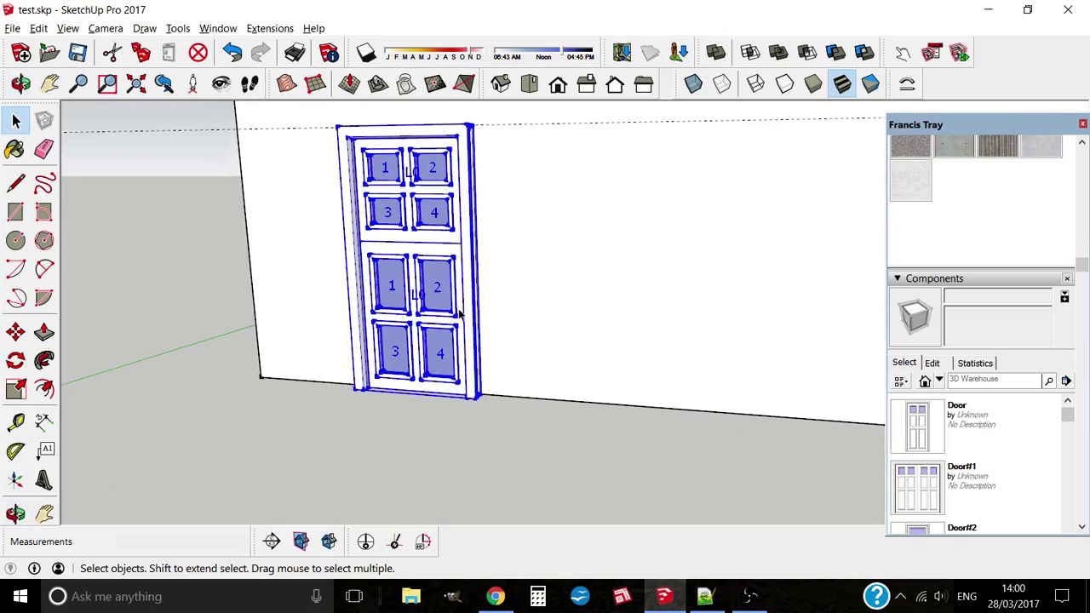
Reopen the door settings and close them without changes
{"action": "right_click", "coordinate": [437, 322]}
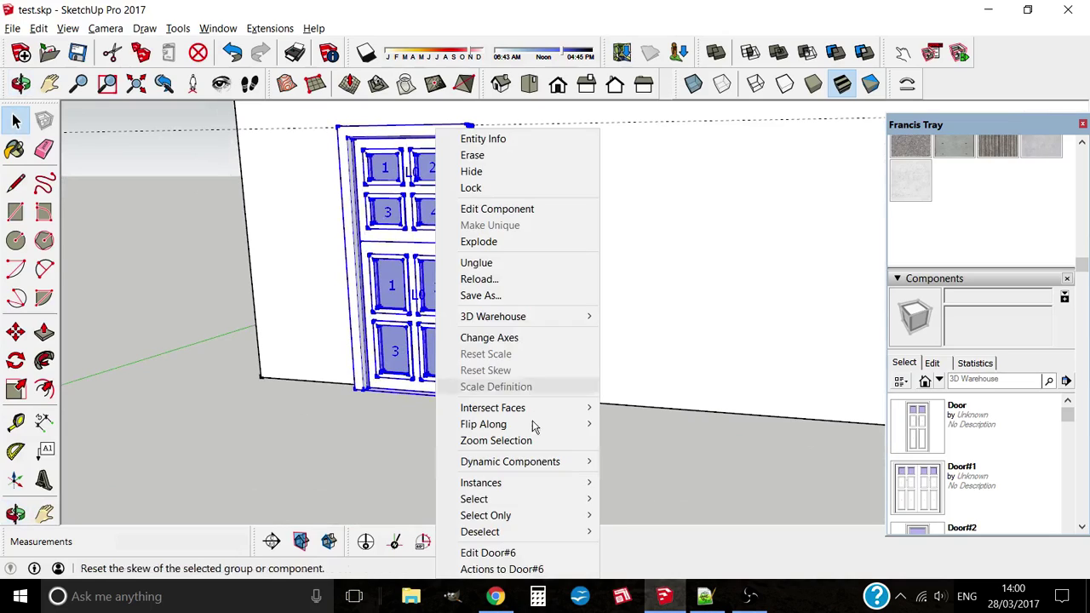
{"action": "left_click", "coordinate": [526, 550]}
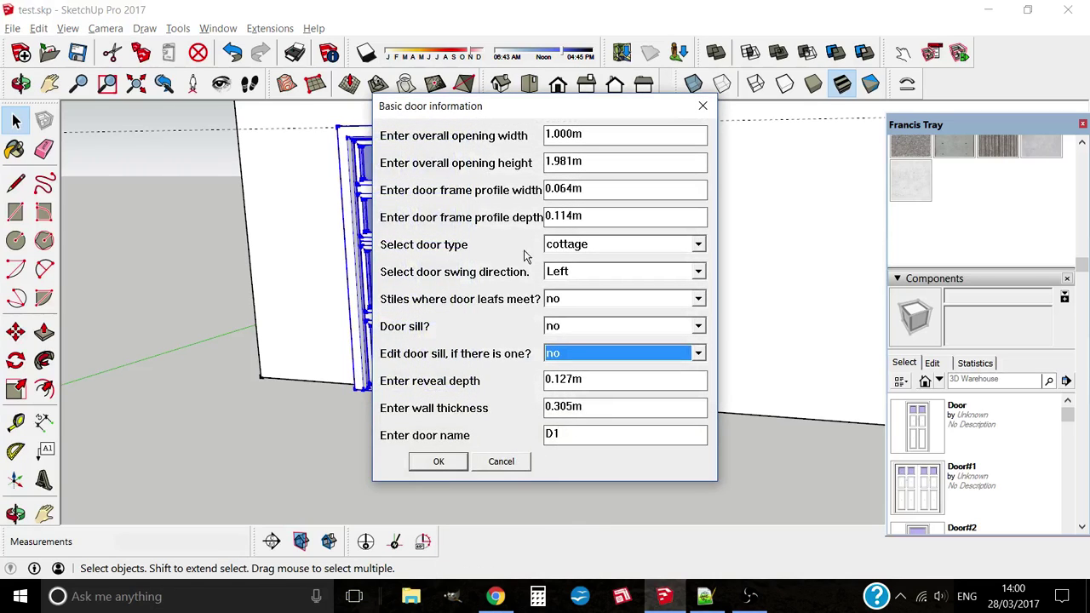
{"action": "left_click_drag", "start_coordinate": [543, 107], "coordinate": [637, 106]}
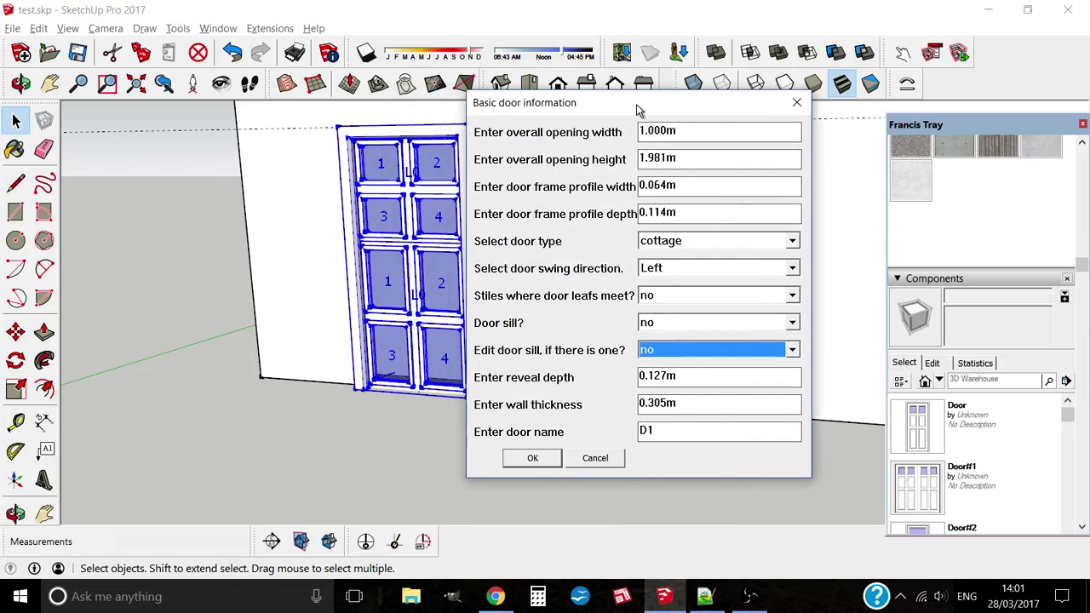
{"action": "left_click", "coordinate": [596, 458]}
{"action": "left_click", "coordinate": [541, 312]}
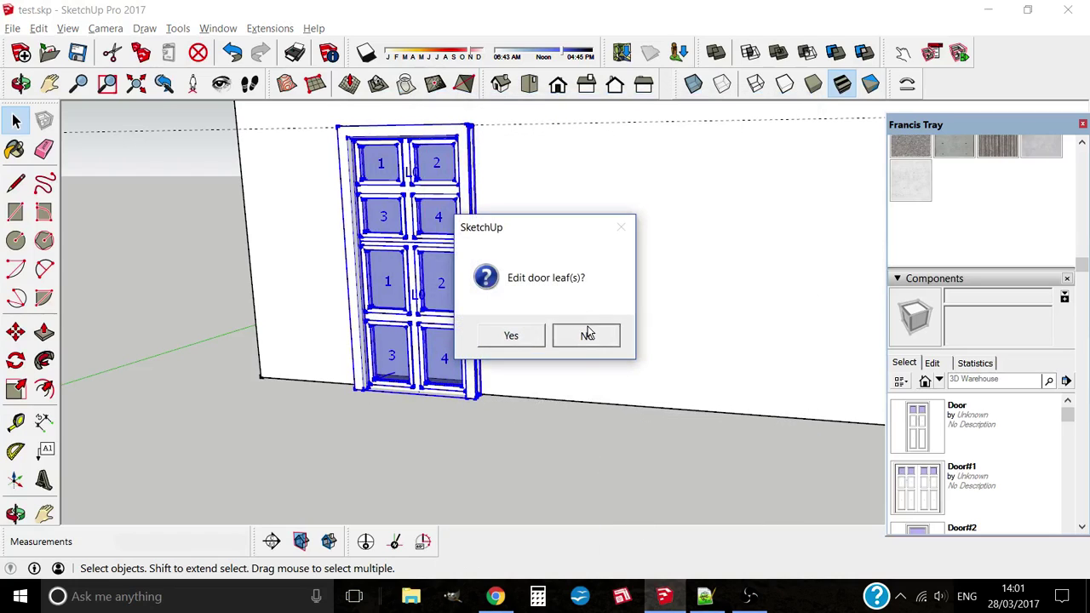
{"action": "left_click", "coordinate": [587, 334]}
Cut the door opening through the wall, changing the wall thickness to 0.30 m
{"action": "right_click", "coordinate": [518, 515]}
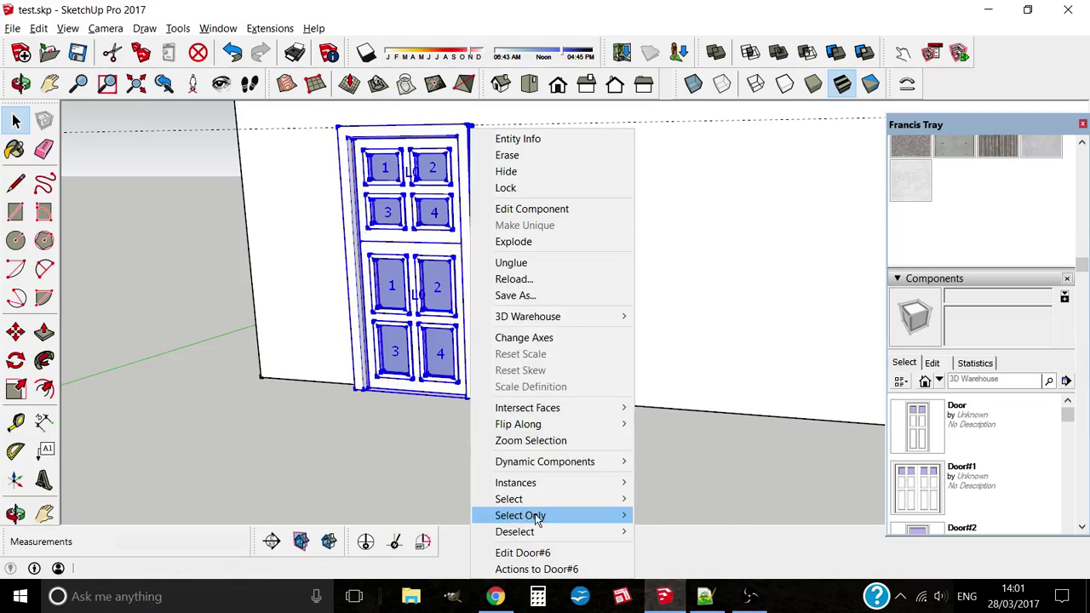
{"action": "left_click", "coordinate": [541, 568]}
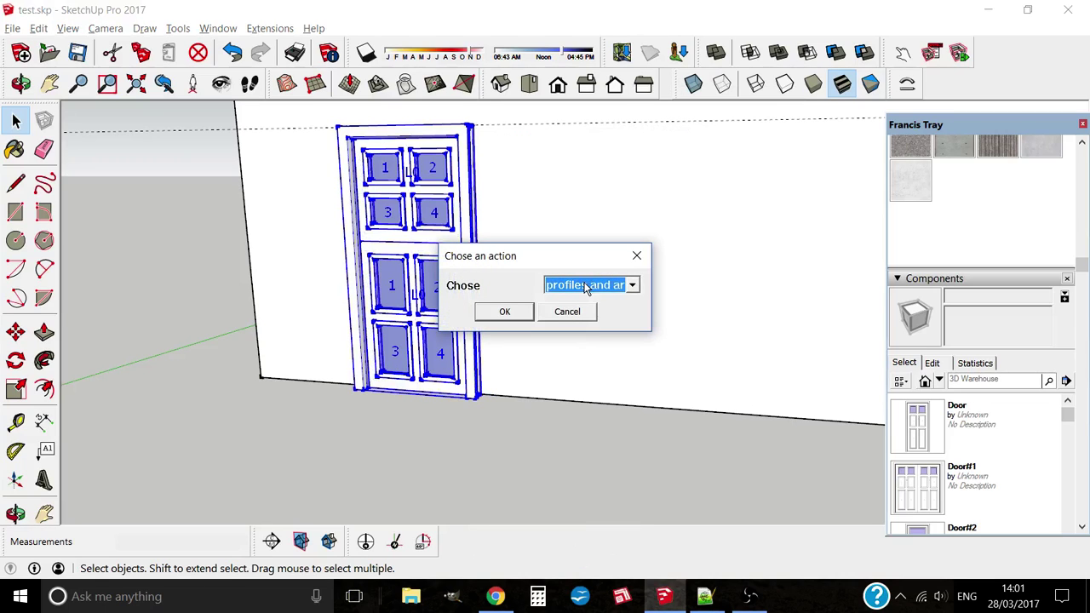
{"action": "left_click", "coordinate": [585, 288]}
{"action": "left_click", "coordinate": [566, 341]}
{"action": "left_click", "coordinate": [513, 312]}
{"action": "left_click", "coordinate": [523, 335]}
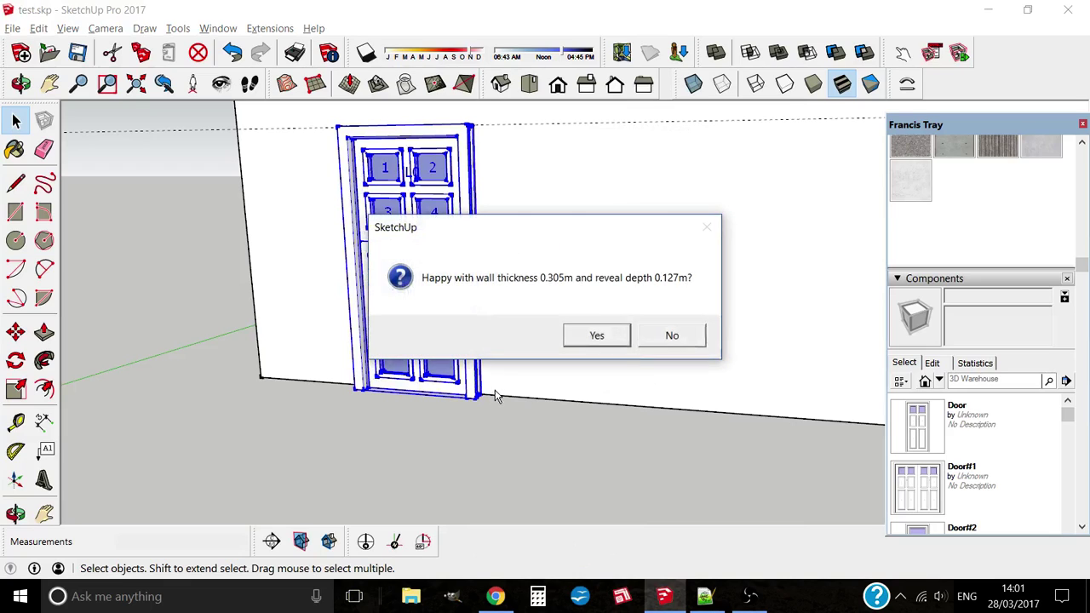
{"action": "left_click", "coordinate": [660, 336]}
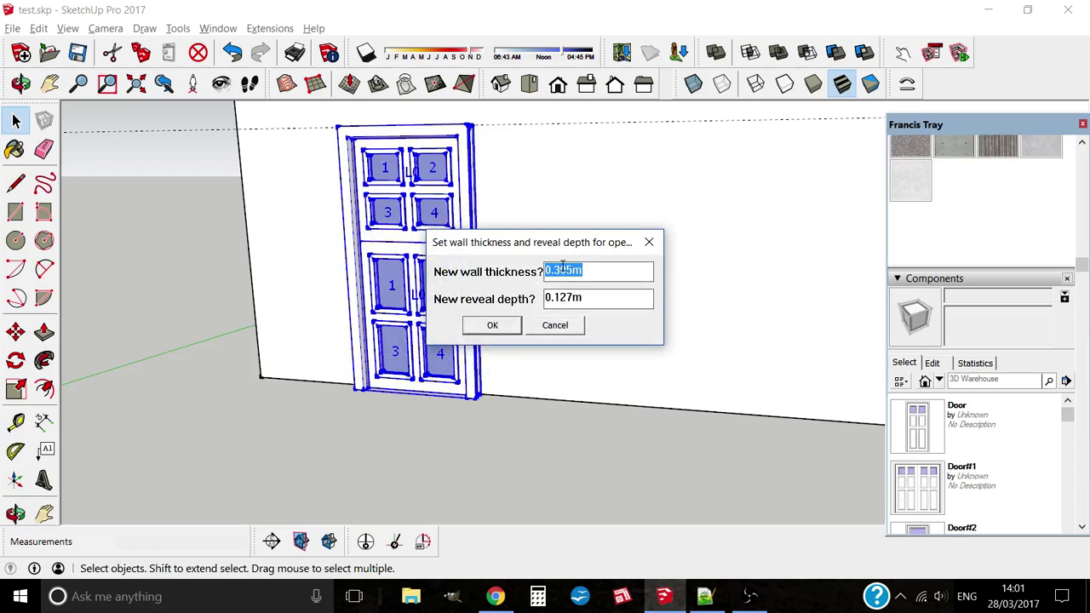
{"action": "left_click_drag", "start_coordinate": [560, 270], "coordinate": [587, 270]}
{"action": "type", "text": "0"}
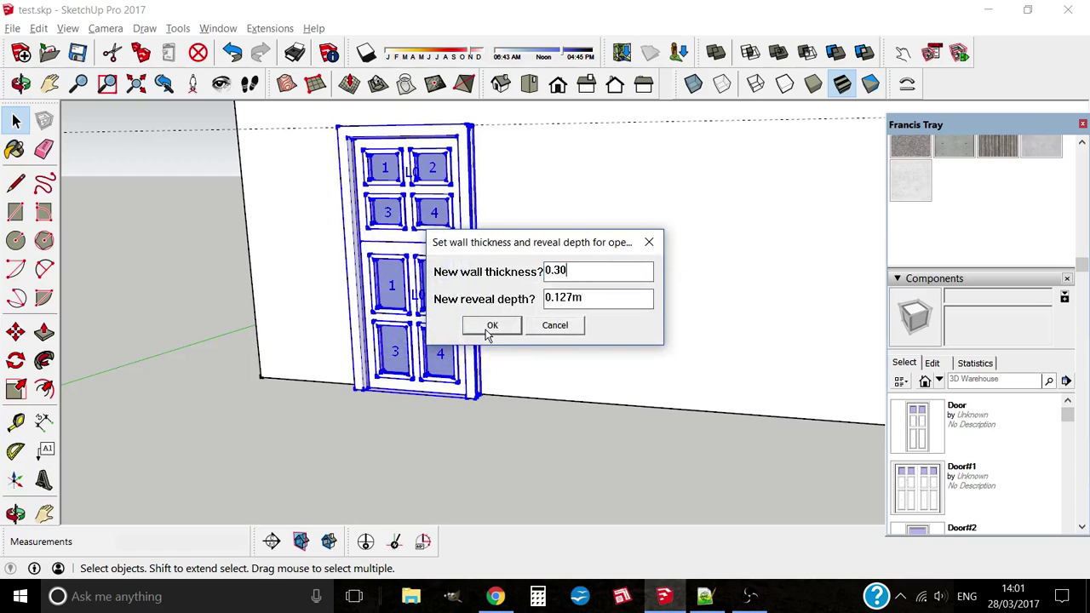
{"action": "left_click", "coordinate": [492, 325]}
{"action": "mouse_move", "coordinate": [499, 399]}
{"action": "middle_mouse_down"}
{"action": "mouse_move", "coordinate": [637, 373]}
{"action": "mouse_move", "coordinate": [402, 373]}
{"action": "mouse_move", "coordinate": [425, 130]}
{"action": "middle_mouse_up"}
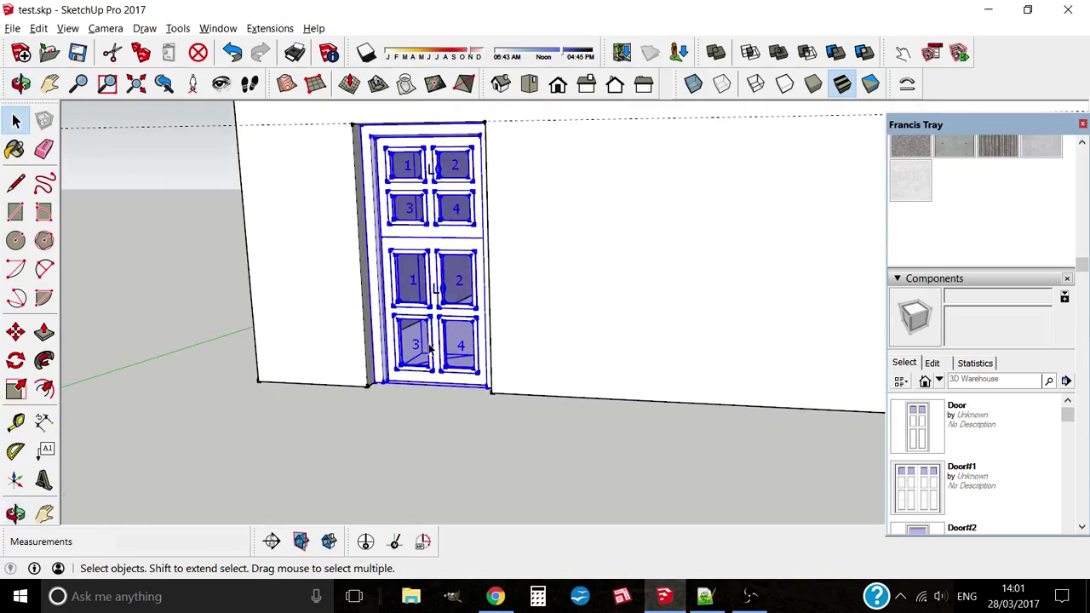
Enable a 0.152 m high, 0.102 m deep door sill with a weather bar
{"action": "right_click", "coordinate": [428, 127]}
{"action": "left_click", "coordinate": [529, 550]}
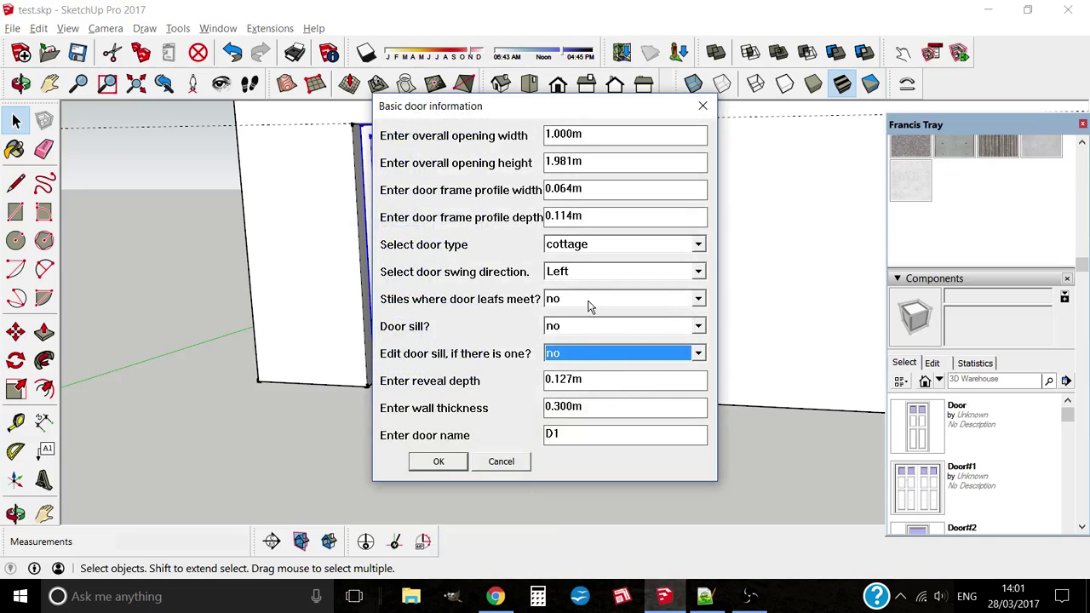
{"action": "left_click", "coordinate": [578, 328]}
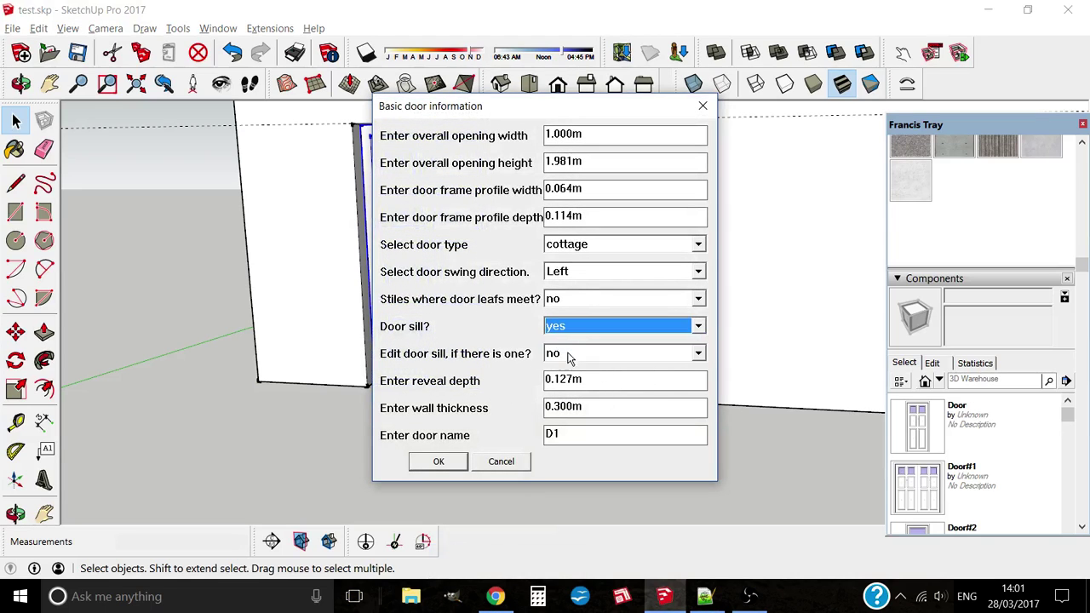
{"action": "left_click", "coordinate": [562, 357]}
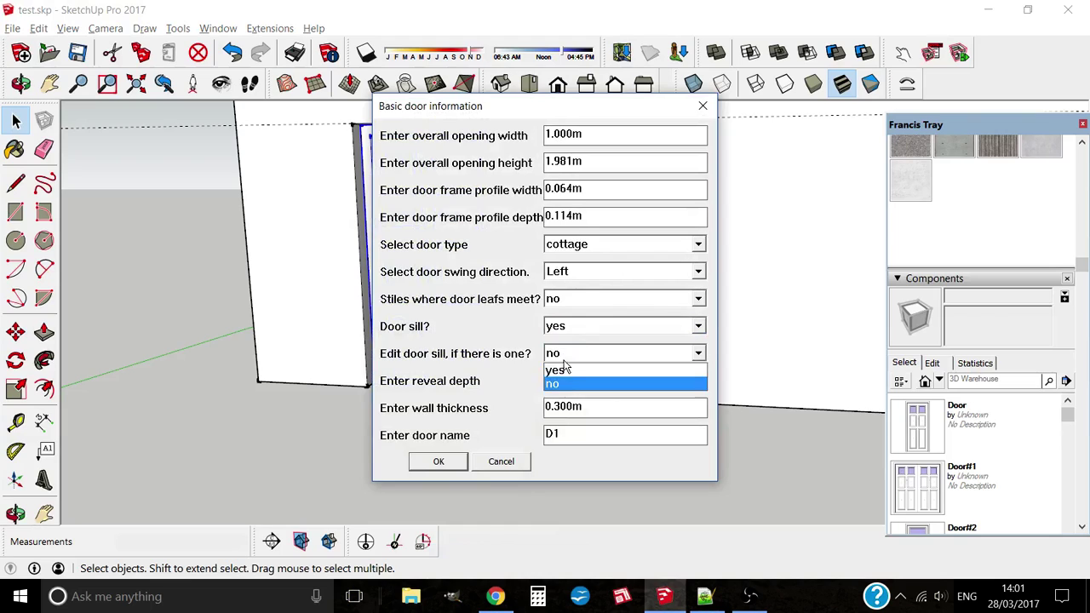
{"action": "left_click", "coordinate": [437, 461]}
{"action": "left_click", "coordinate": [485, 309]}
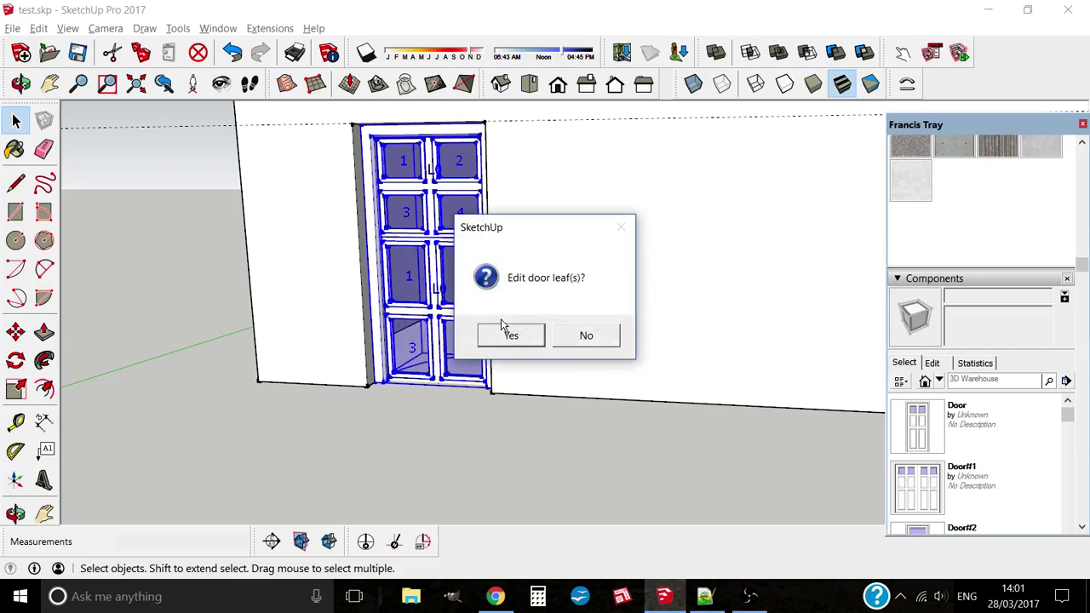
{"action": "left_click", "coordinate": [567, 340]}
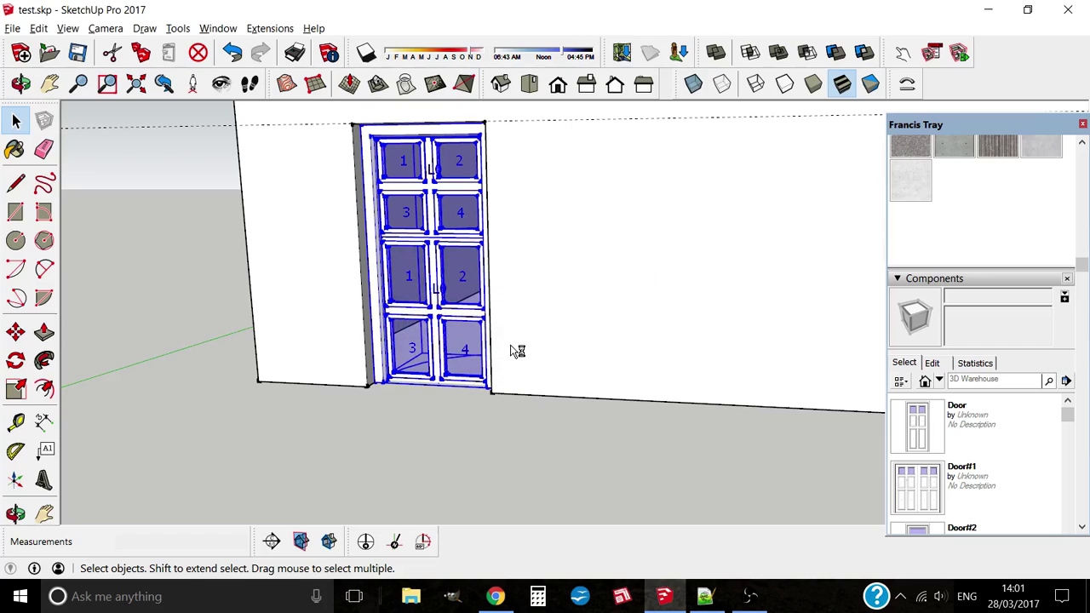
{"action": "left_click", "coordinate": [575, 328]}
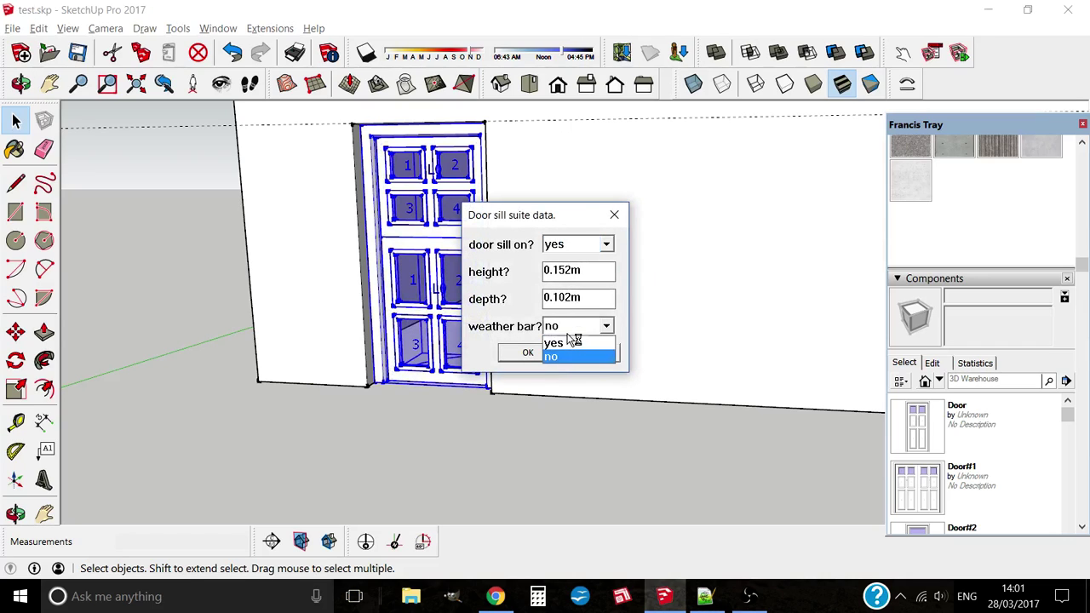
{"action": "left_click", "coordinate": [564, 344]}
{"action": "left_click", "coordinate": [527, 353]}
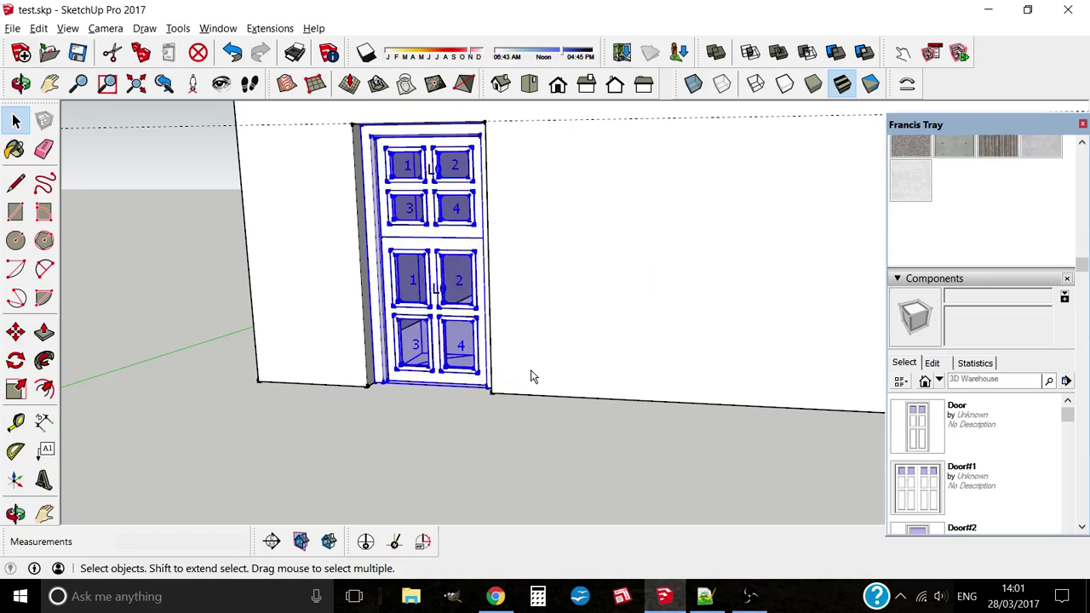
Turn on section cuts (Ctrl+Shift+S) to expose the wall cut at the door
{"action": "scroll", "coordinate": [455, 416], "scroll_direction": "up", "scroll_amount": 3}
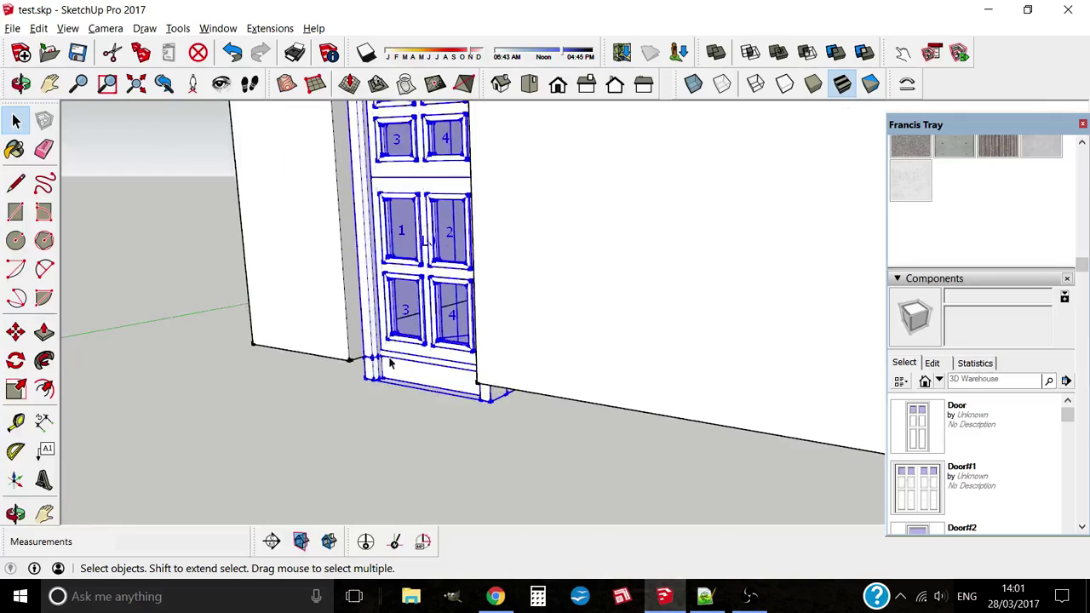
{"action": "middle_click_drag", "start_coordinate": [454, 417], "coordinate": [519, 408]}
{"action": "scroll", "coordinate": [517, 407], "scroll_direction": "down", "scroll_amount": 3}
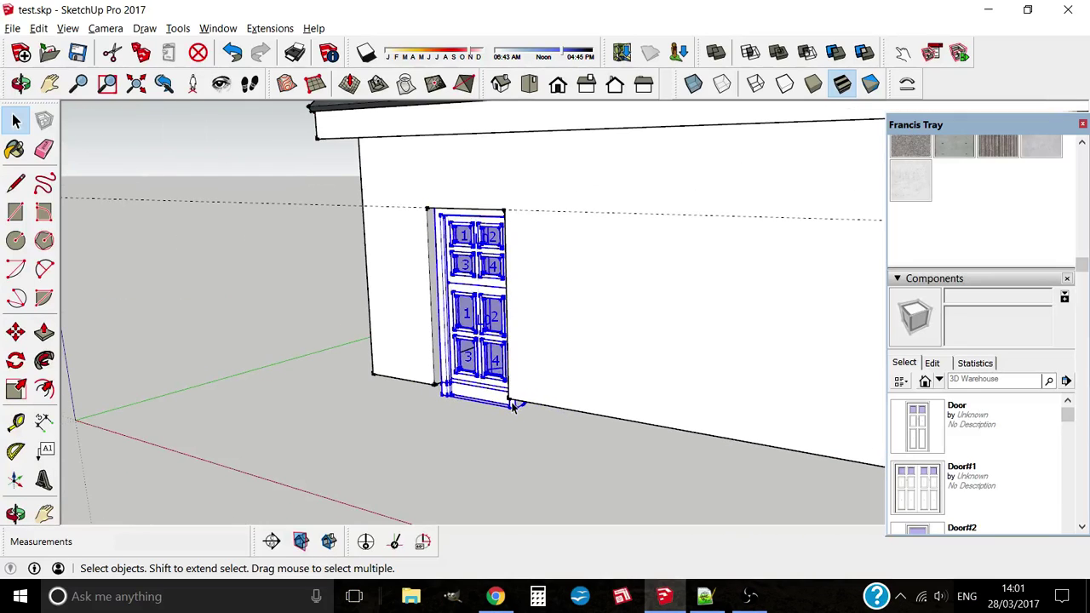
{"action": "key", "text": "ctrl+shift+s"}
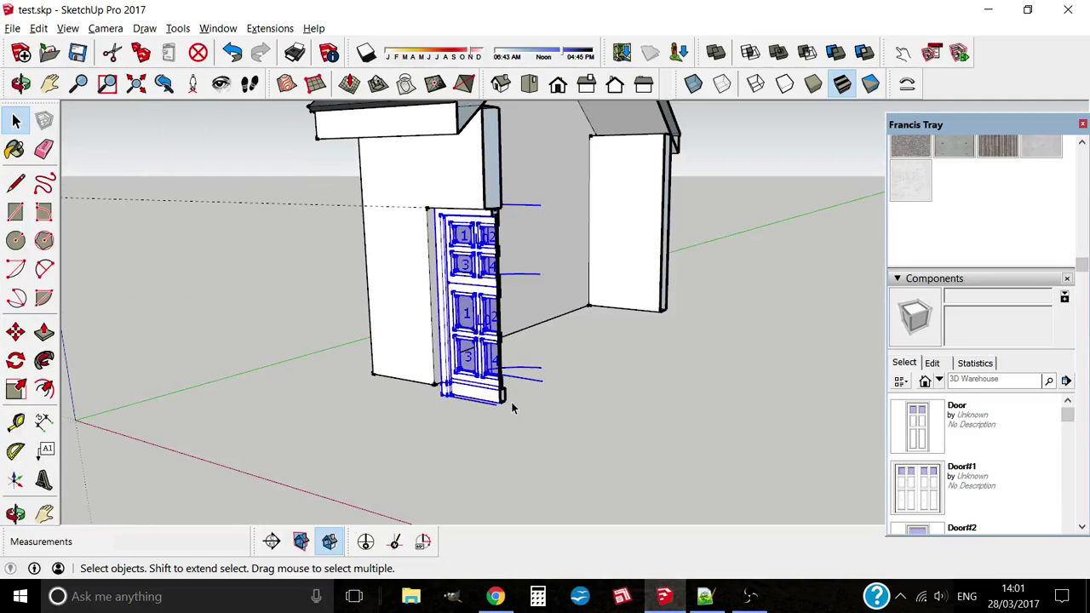
{"action": "scroll", "coordinate": [511, 408], "scroll_direction": "up", "scroll_amount": 3}
{"action": "scroll", "coordinate": [486, 425], "scroll_direction": "up", "scroll_amount": 3}
Orbit and zoom around the door's base and edge to inspect the sill profile
{"action": "middle_click_drag", "start_coordinate": [486, 425], "coordinate": [440, 360]}
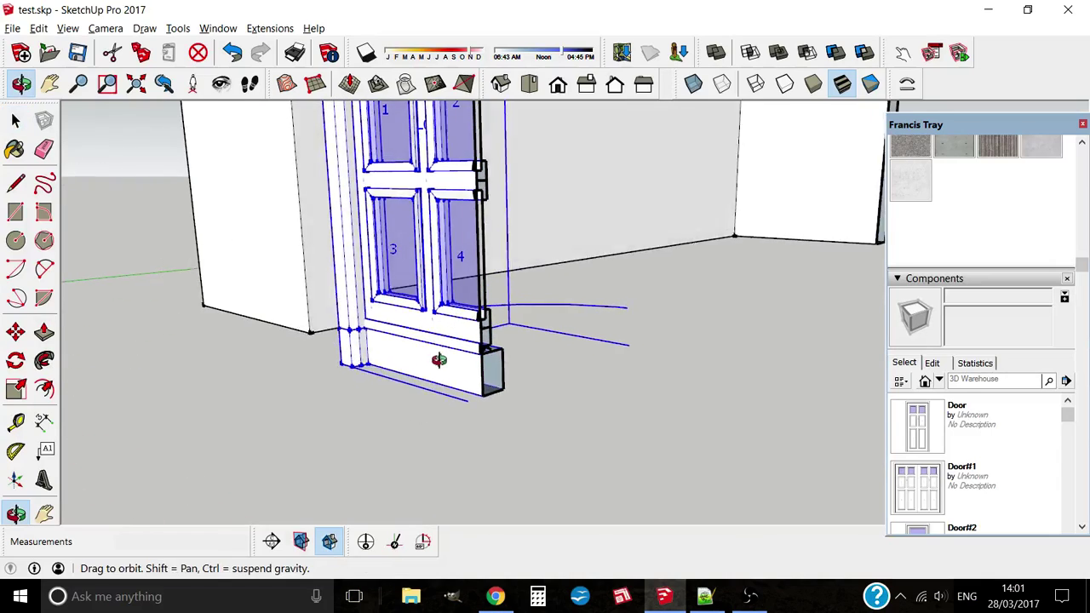
{"action": "scroll", "coordinate": [494, 353], "scroll_direction": "up", "scroll_amount": 2}
{"action": "scroll", "coordinate": [498, 353], "scroll_direction": "up", "scroll_amount": 2}
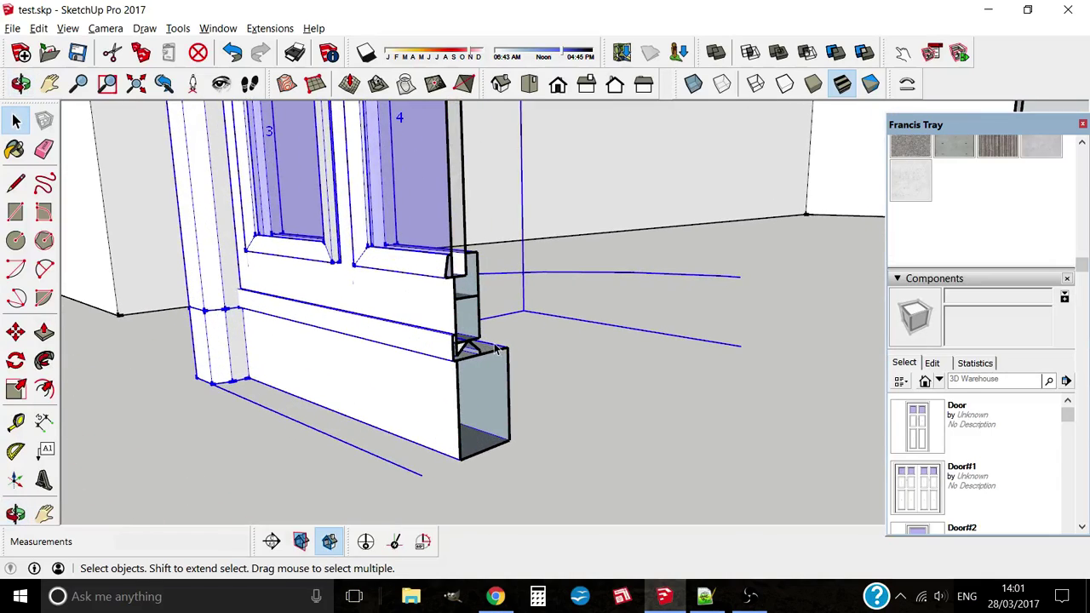
{"action": "mouse_move", "coordinate": [496, 349]}
{"action": "middle_mouse_down"}
{"action": "mouse_move", "coordinate": [519, 427]}
{"action": "mouse_move", "coordinate": [383, 297]}
{"action": "middle_mouse_up"}
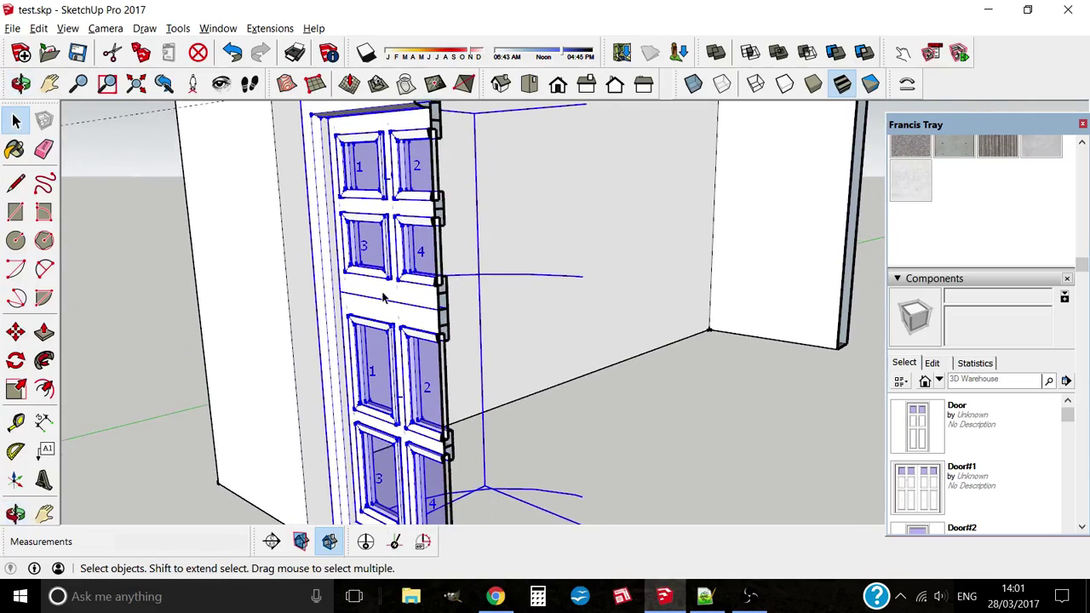
{"action": "scroll", "coordinate": [429, 328], "scroll_direction": "up", "scroll_amount": 2}
{"action": "mouse_move", "coordinate": [442, 309]}
{"action": "middle_mouse_down"}
{"action": "mouse_move", "coordinate": [538, 348]}
{"action": "mouse_move", "coordinate": [494, 431]}
{"action": "mouse_move", "coordinate": [395, 201]}
{"action": "middle_mouse_up"}
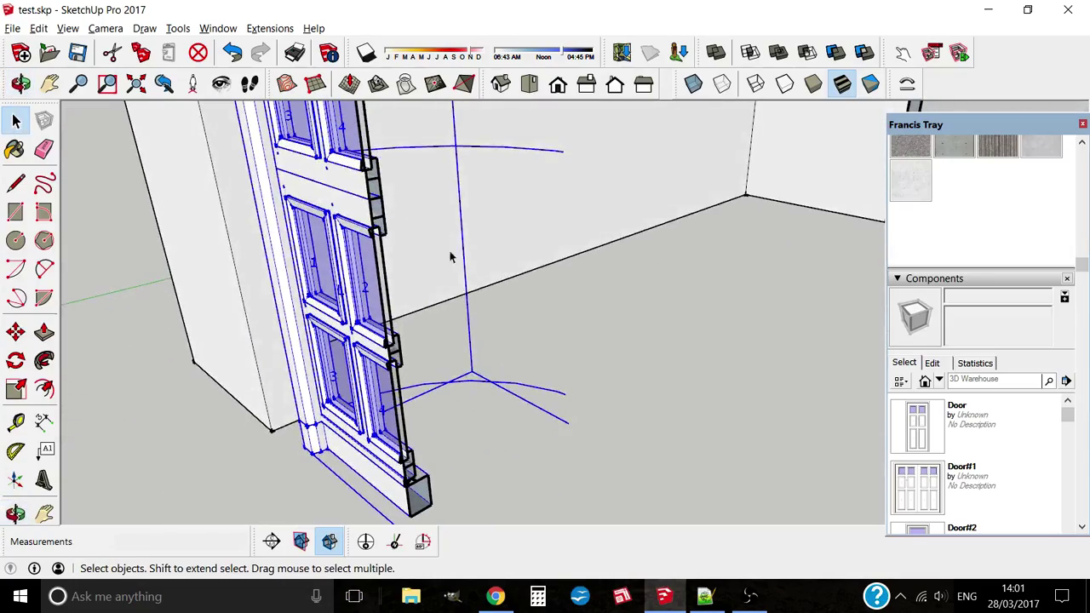
{"action": "mouse_move", "coordinate": [452, 257]}
{"action": "middle_mouse_down"}
{"action": "mouse_move", "coordinate": [494, 365]}
{"action": "mouse_move", "coordinate": [366, 243]}
{"action": "middle_mouse_up"}
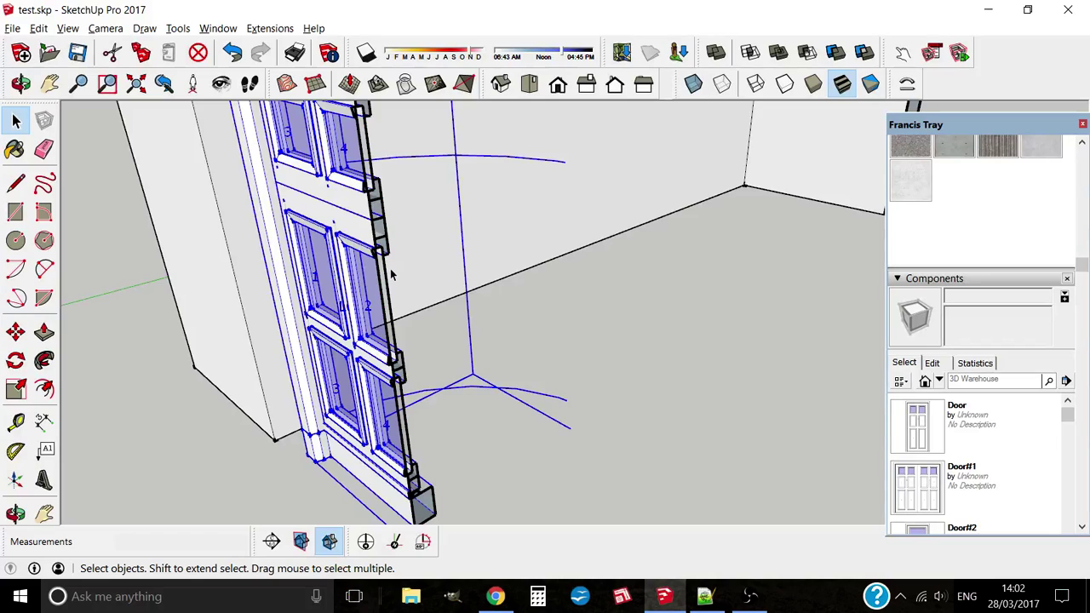
{"action": "middle_click_drag", "start_coordinate": [391, 272], "coordinate": [426, 275]}
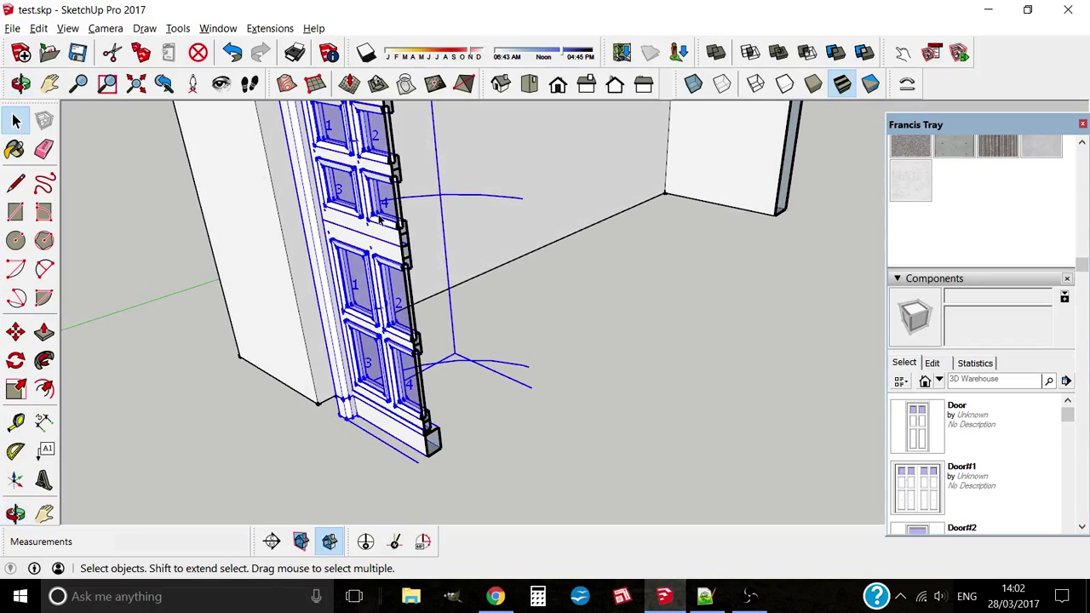
{"action": "scroll", "coordinate": [391, 244], "scroll_direction": "up", "scroll_amount": 2}
{"action": "scroll", "coordinate": [393, 244], "scroll_direction": "up", "scroll_amount": 2}
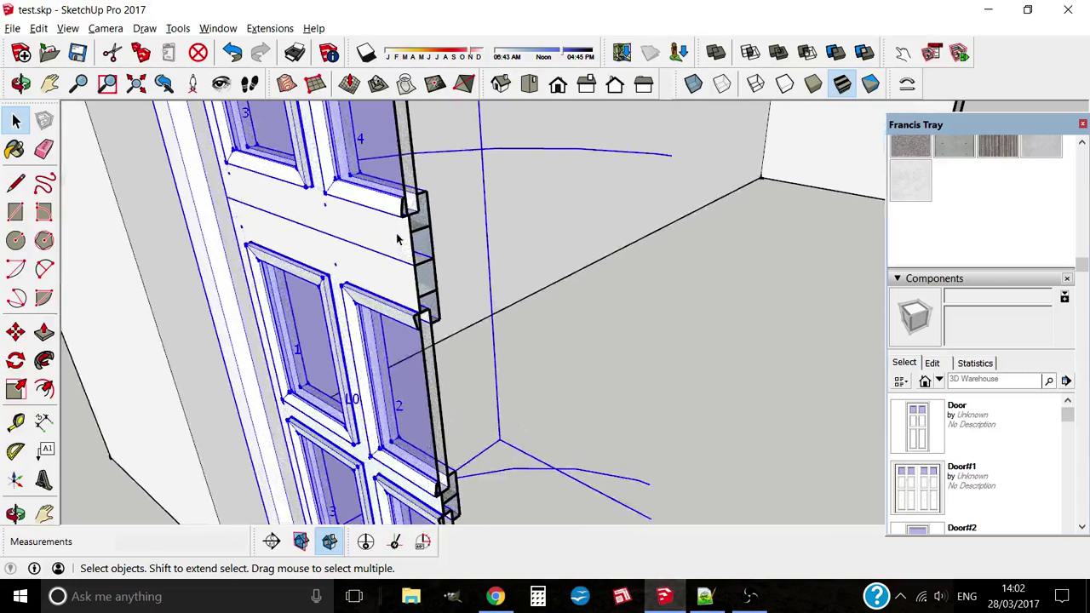
Turn on stiles where the door leaves meet, keeping the decimal fraction value
{"action": "right_click", "coordinate": [410, 271]}
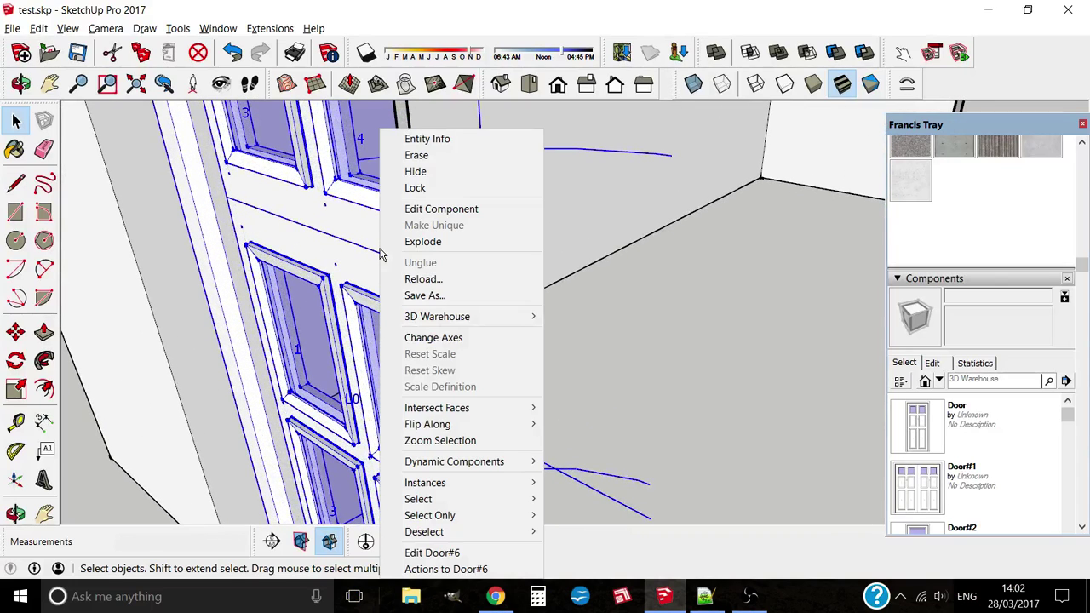
{"action": "left_click", "coordinate": [552, 527]}
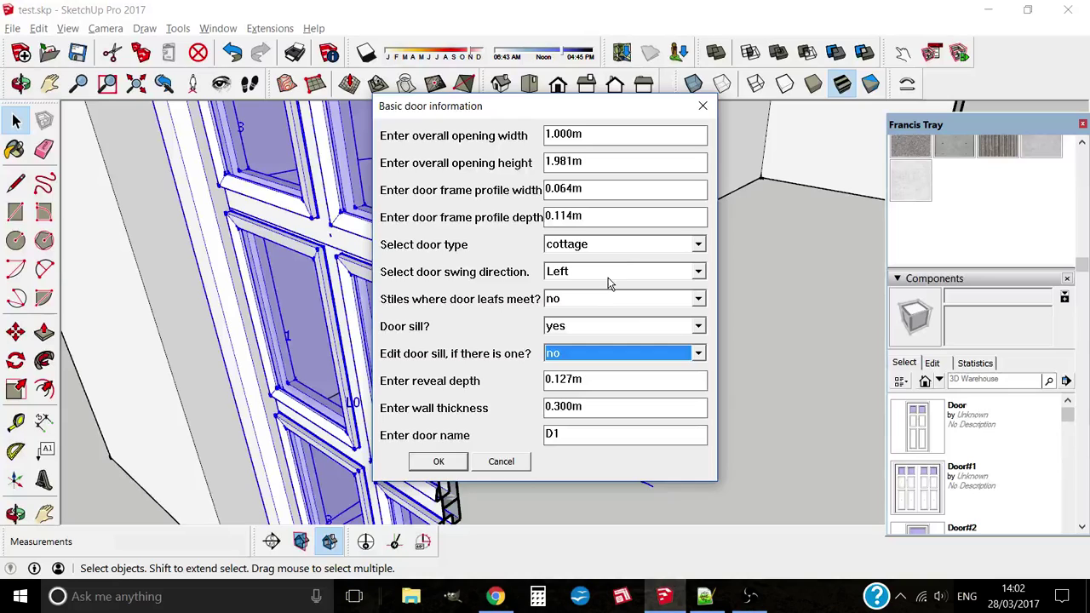
{"action": "left_click", "coordinate": [584, 300]}
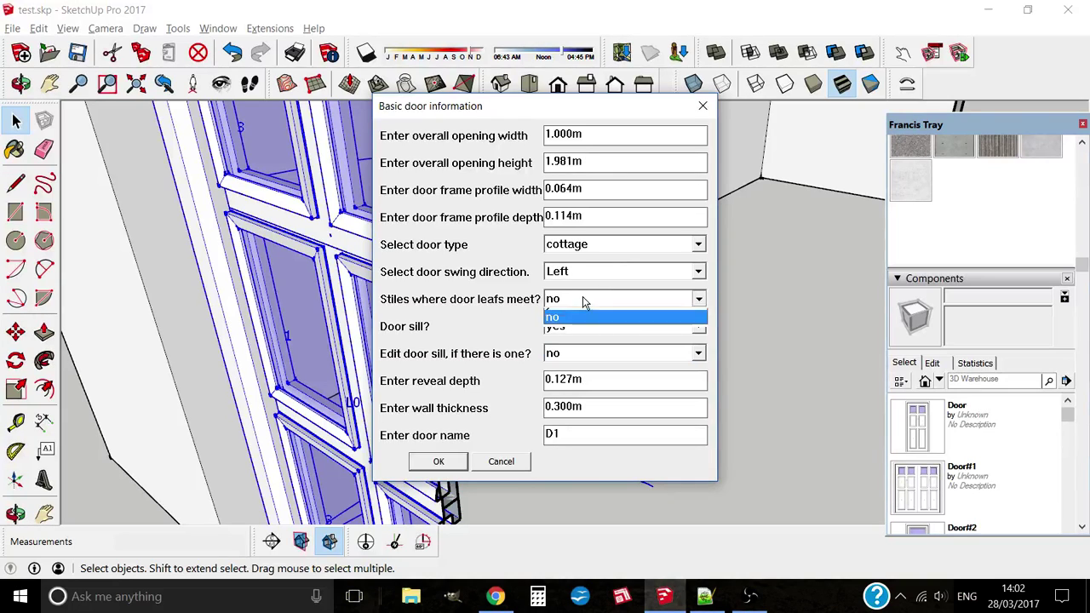
{"action": "left_click", "coordinate": [570, 317]}
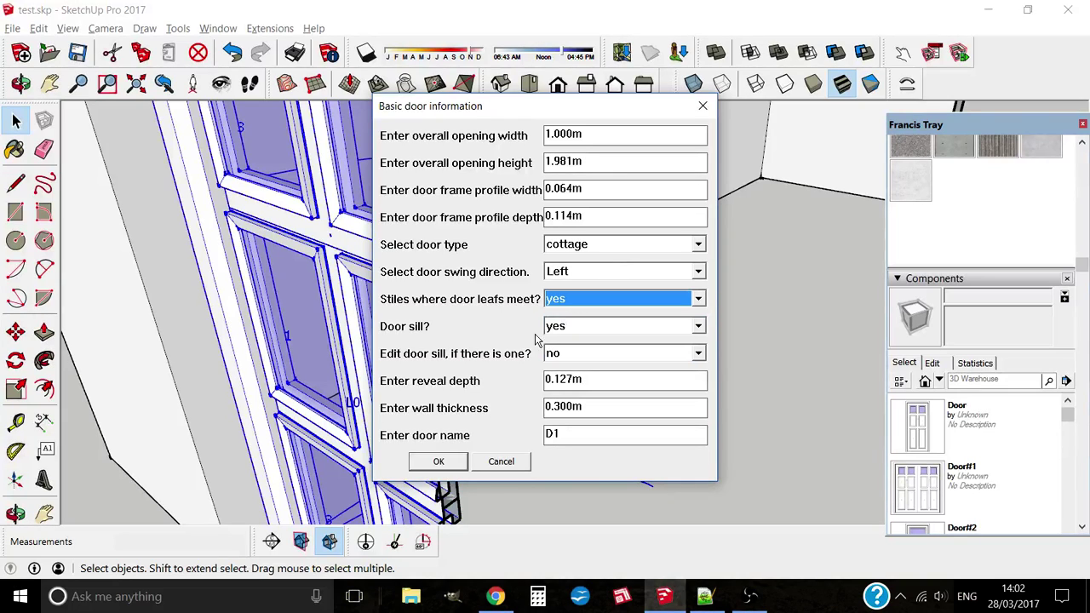
{"action": "left_click", "coordinate": [437, 463]}
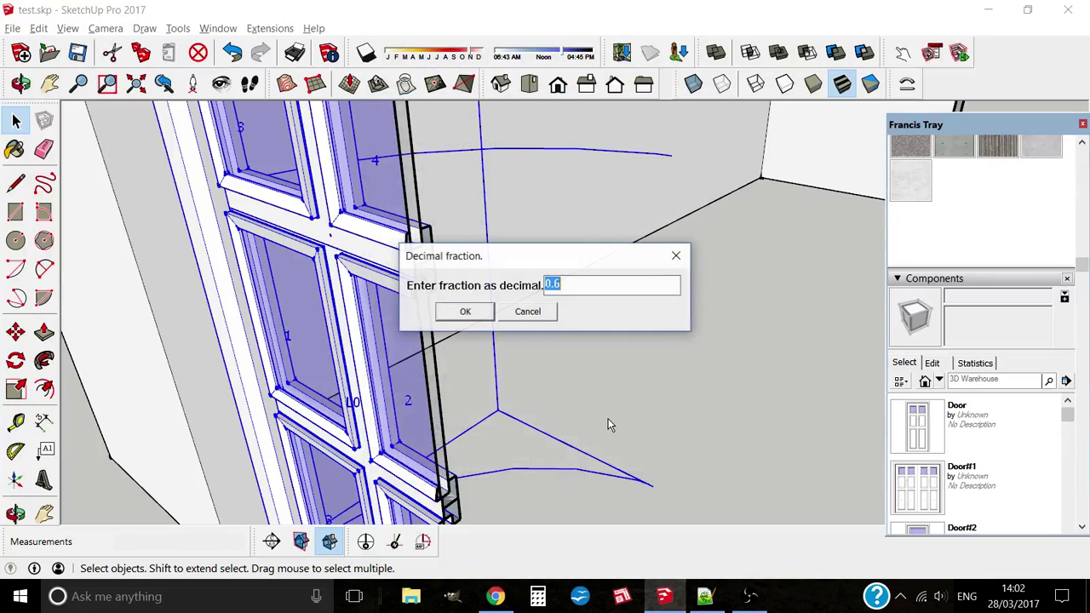
{"action": "left_click", "coordinate": [465, 313]}
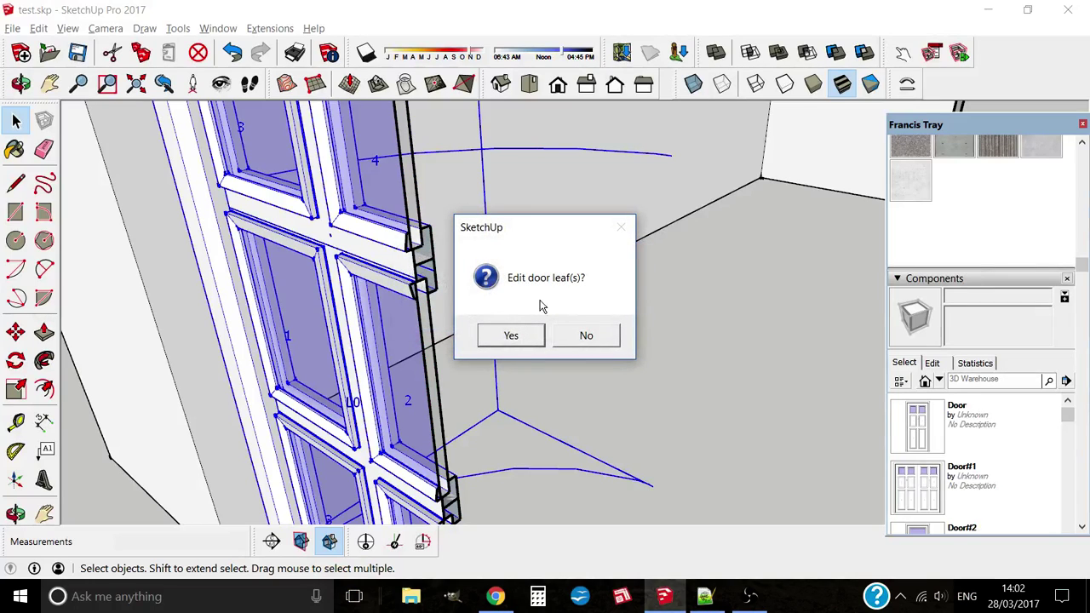
Switch door D1's leaf editing to rain deflector mode and accept the selected leaf
{"action": "left_click", "coordinate": [527, 336]}
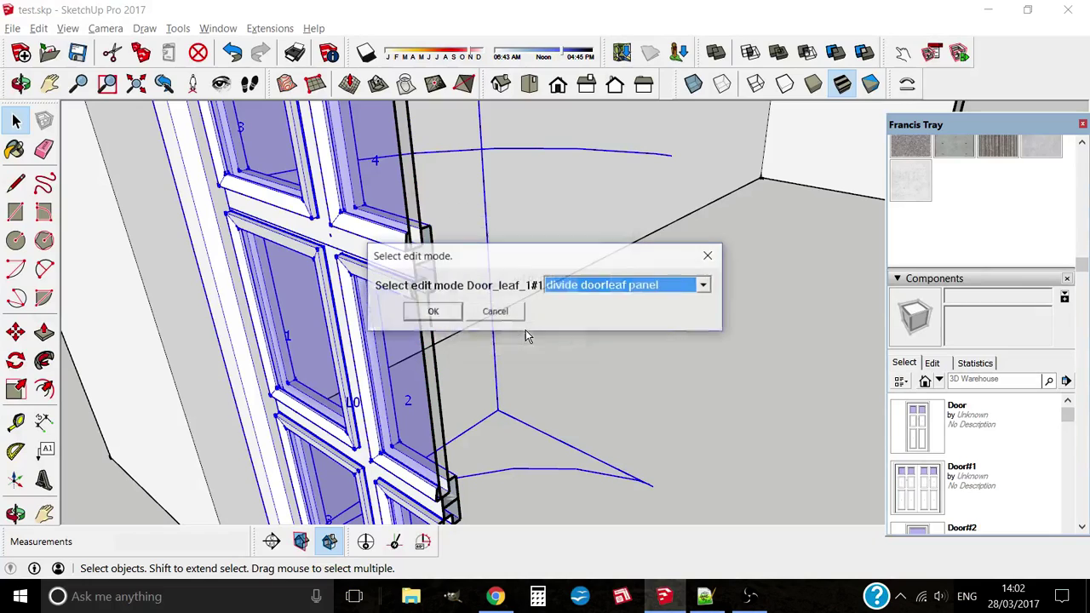
{"action": "left_click", "coordinate": [593, 286]}
{"action": "left_click", "coordinate": [593, 480]}
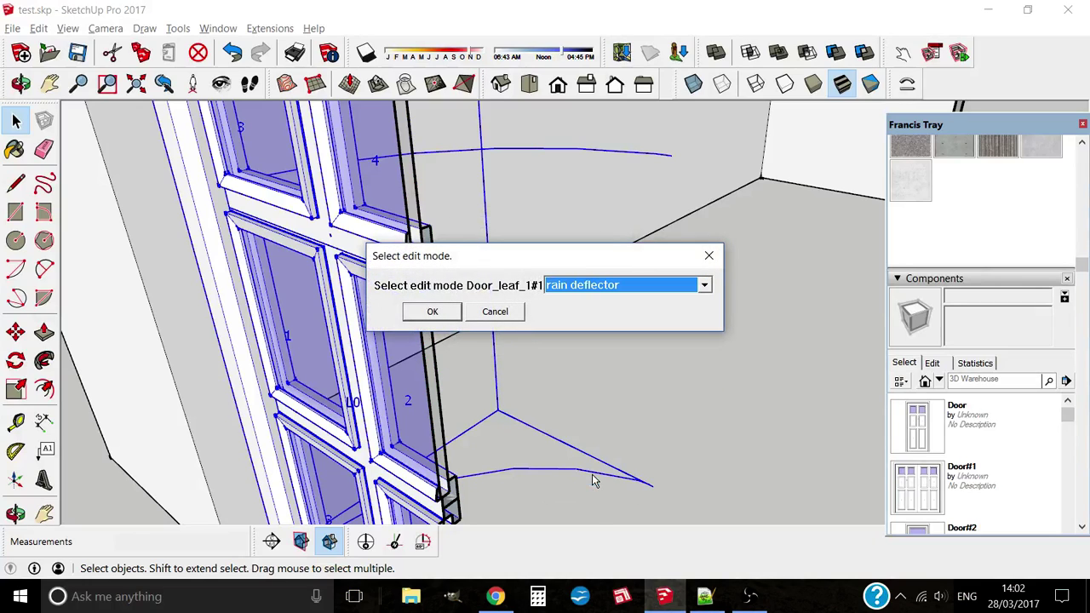
{"action": "left_click", "coordinate": [442, 311]}
{"action": "left_click", "coordinate": [471, 325]}
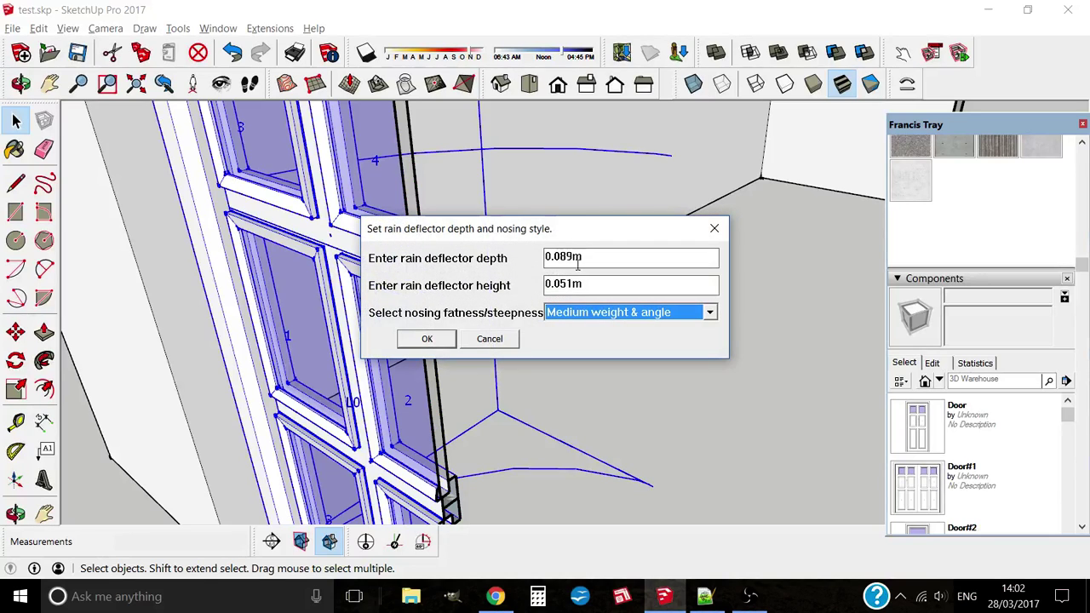
Give the rain deflector a 0.05 depth and 0.02 height, then end leaf editing
{"action": "left_click_drag", "start_coordinate": [555, 250], "coordinate": [623, 256]}
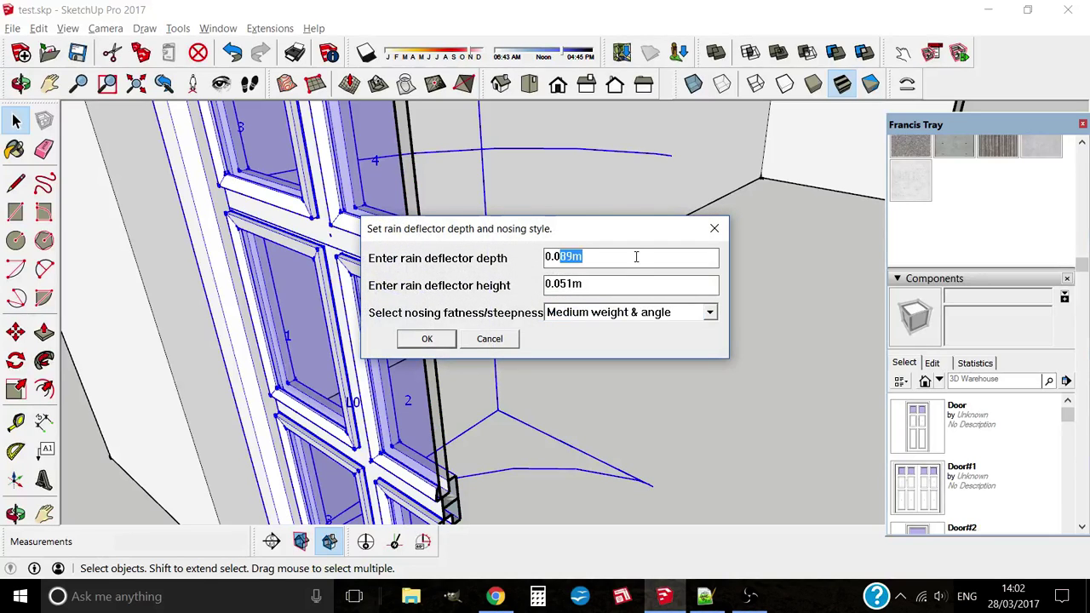
{"action": "type", "text": "5"}
{"action": "left_click_drag", "start_coordinate": [560, 284], "coordinate": [586, 284]}
{"action": "type", "text": "2"}
{"action": "left_click", "coordinate": [442, 339]}
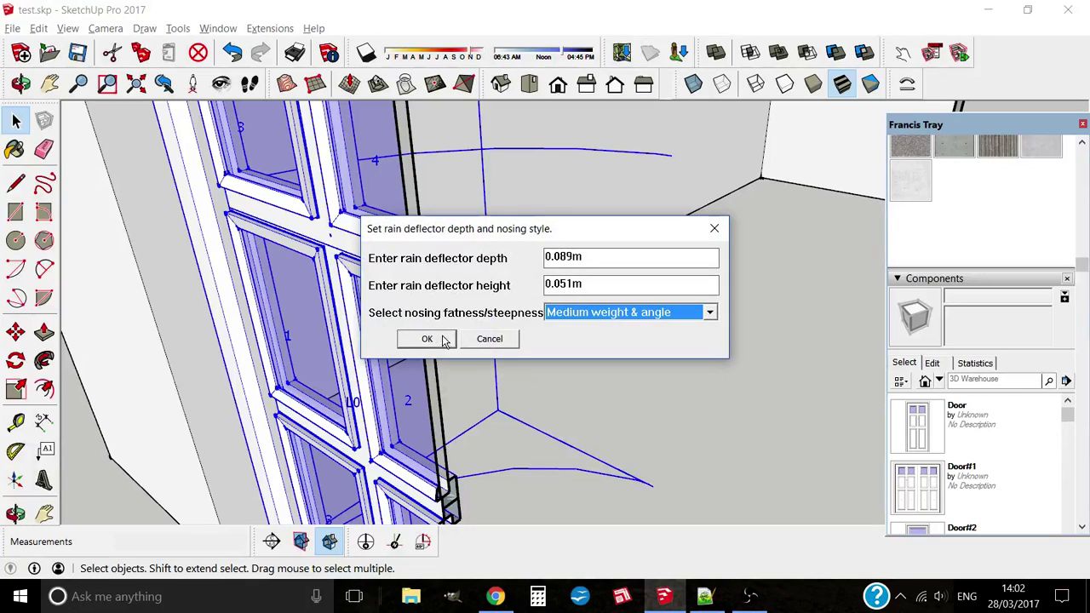
{"action": "left_click_drag", "start_coordinate": [560, 257], "coordinate": [588, 248]}
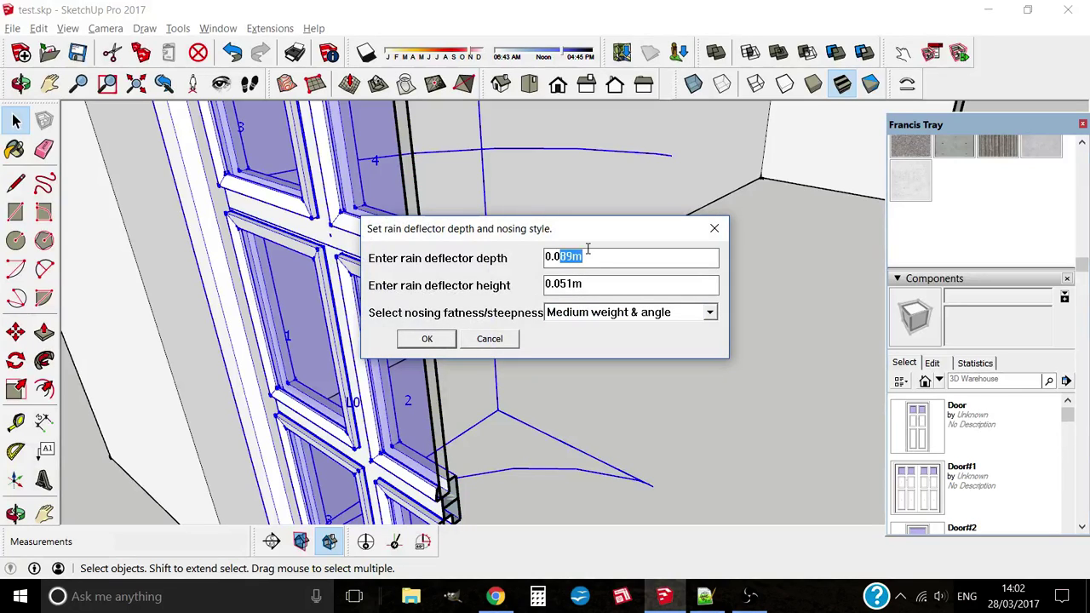
{"action": "type", "text": "5"}
{"action": "left_click_drag", "start_coordinate": [559, 284], "coordinate": [581, 281]}
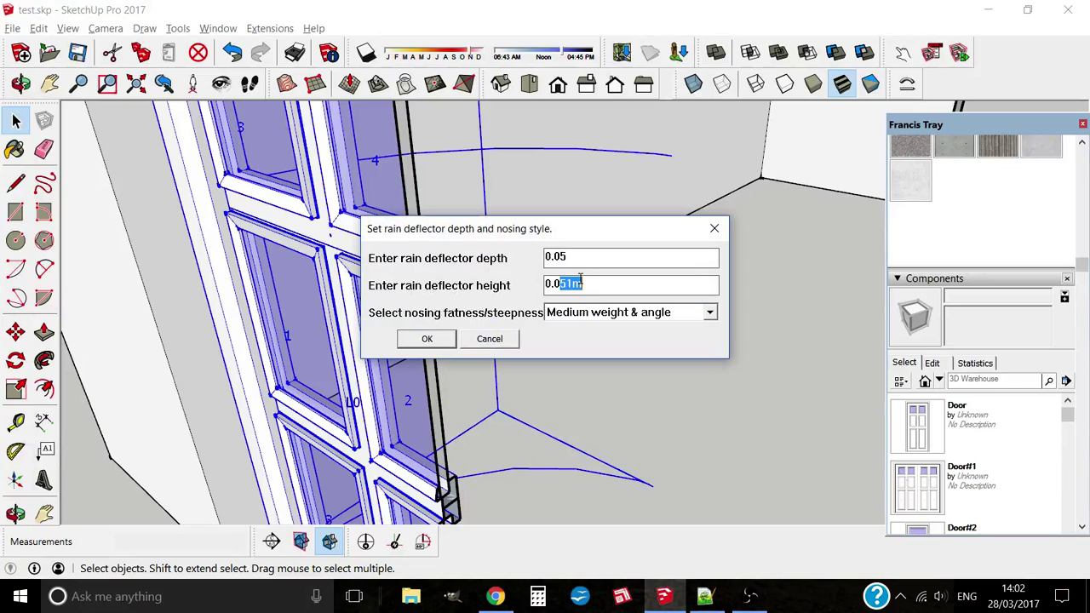
{"action": "type", "text": "2"}
{"action": "left_click", "coordinate": [423, 337]}
{"action": "left_click", "coordinate": [502, 312]}
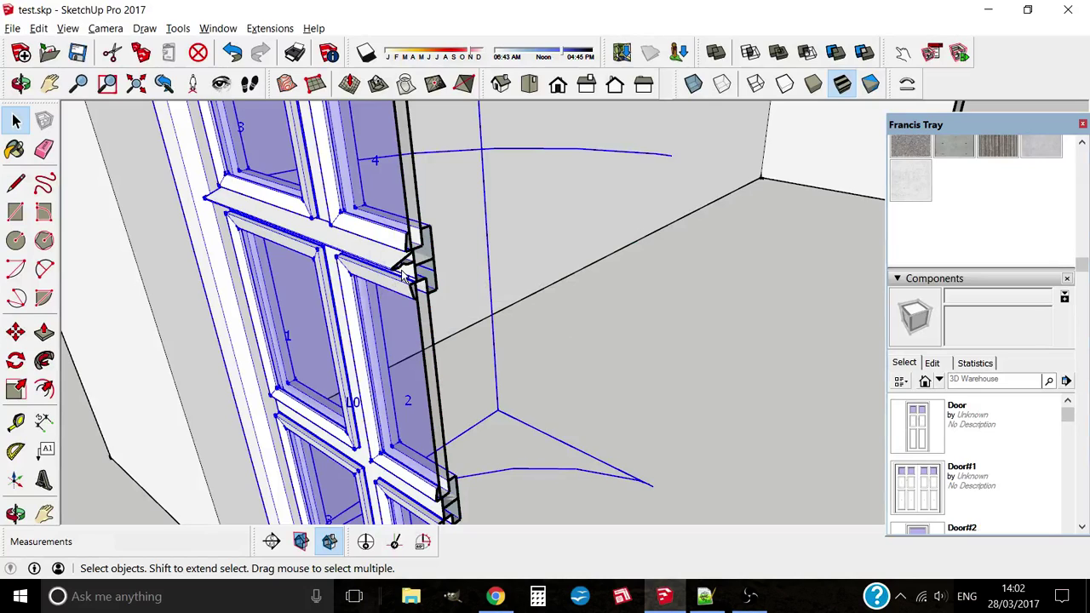
{"action": "scroll", "coordinate": [404, 274], "scroll_direction": "down", "scroll_amount": 1}
{"action": "scroll", "coordinate": [420, 273], "scroll_direction": "up", "scroll_amount": 1}
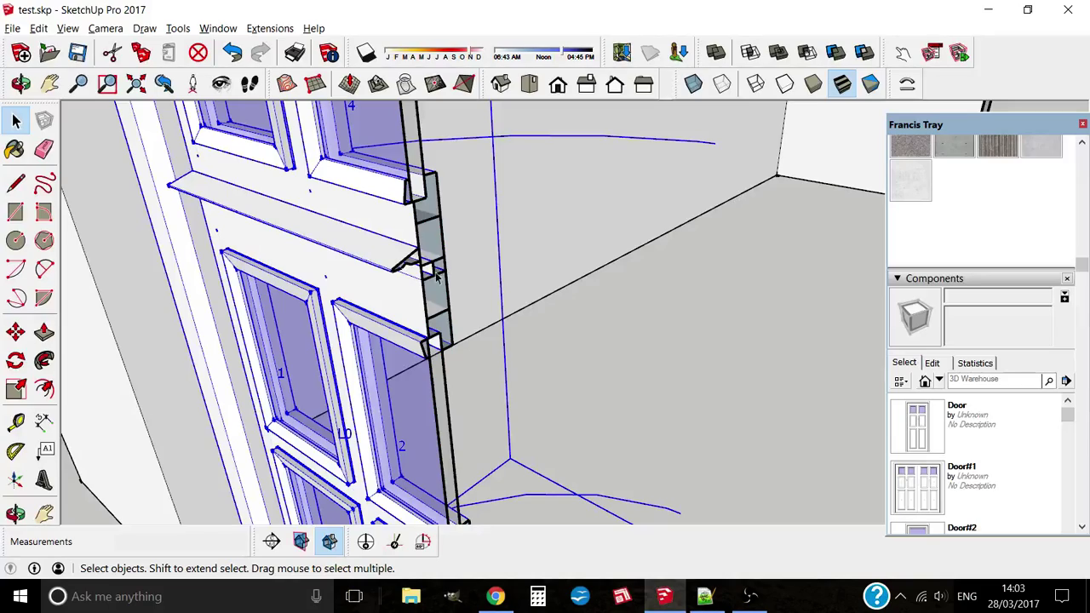
{"action": "mouse_move", "coordinate": [449, 281]}
{"action": "middle_mouse_down"}
{"action": "mouse_move", "coordinate": [423, 284]}
{"action": "mouse_move", "coordinate": [398, 252]}
{"action": "mouse_move", "coordinate": [397, 214]}
{"action": "mouse_move", "coordinate": [479, 284]}
{"action": "mouse_move", "coordinate": [375, 310]}
{"action": "mouse_move", "coordinate": [550, 462]}
{"action": "mouse_move", "coordinate": [554, 414]}
{"action": "mouse_move", "coordinate": [616, 399]}
{"action": "mouse_move", "coordinate": [674, 417]}
{"action": "mouse_move", "coordinate": [554, 442]}
{"action": "mouse_move", "coordinate": [414, 438]}
{"action": "mouse_move", "coordinate": [466, 439]}
{"action": "middle_mouse_up"}
{"action": "scroll", "coordinate": [420, 228], "scroll_direction": "down", "scroll_amount": 3}
{"action": "scroll", "coordinate": [420, 228], "scroll_direction": "down", "scroll_amount": 3}
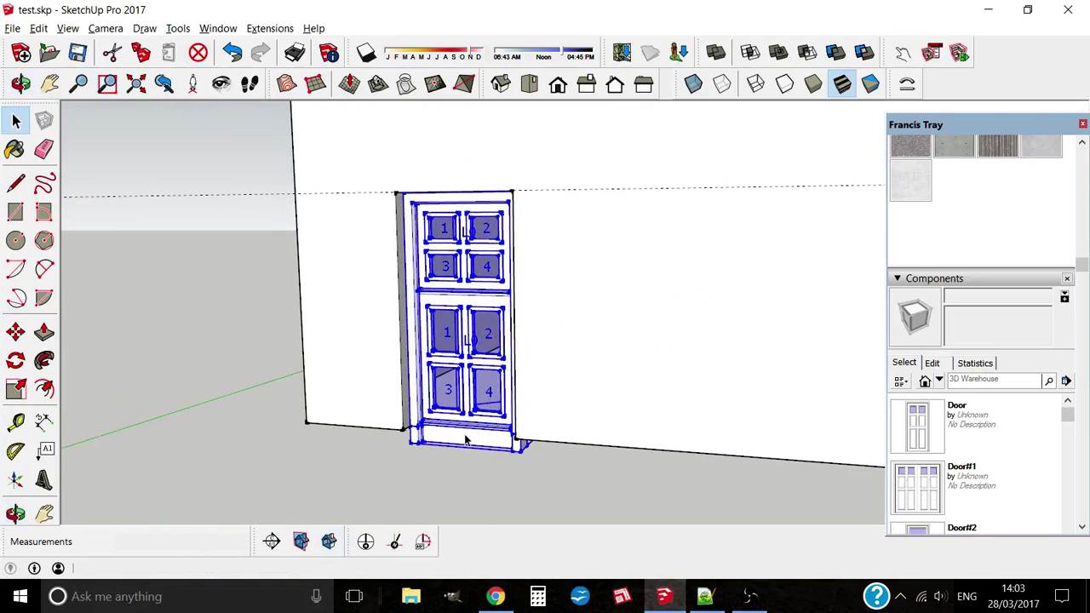